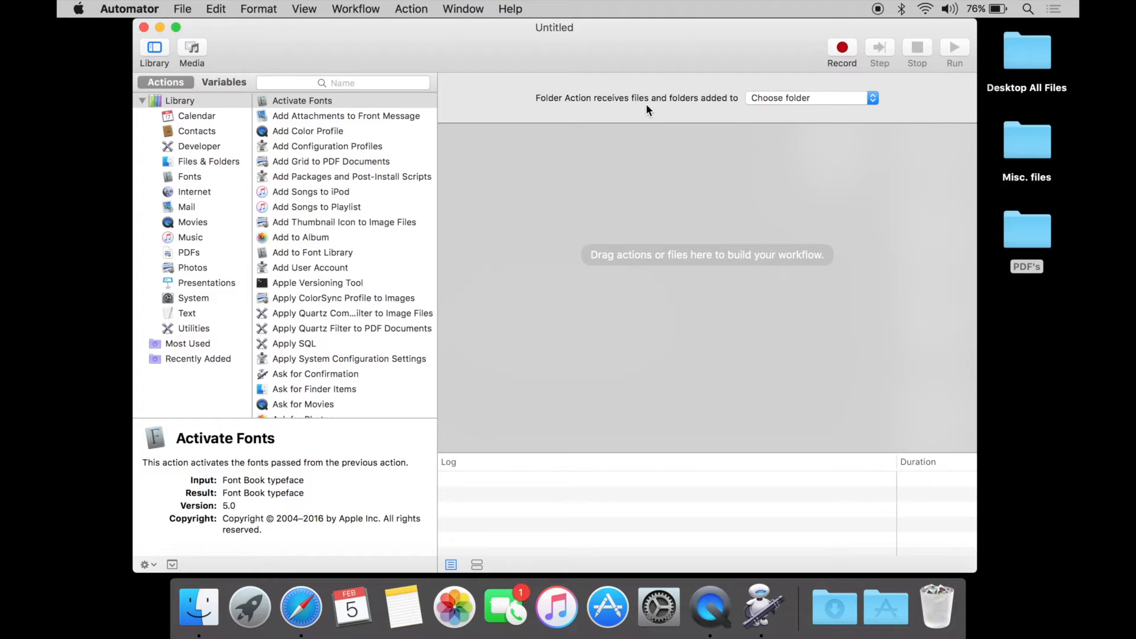
Step: Set the folder action to receive files and folders added to the Desktop folder
{"action": "left_click", "coordinate": [752, 100]}
{"action": "left_click", "coordinate": [755, 121]}
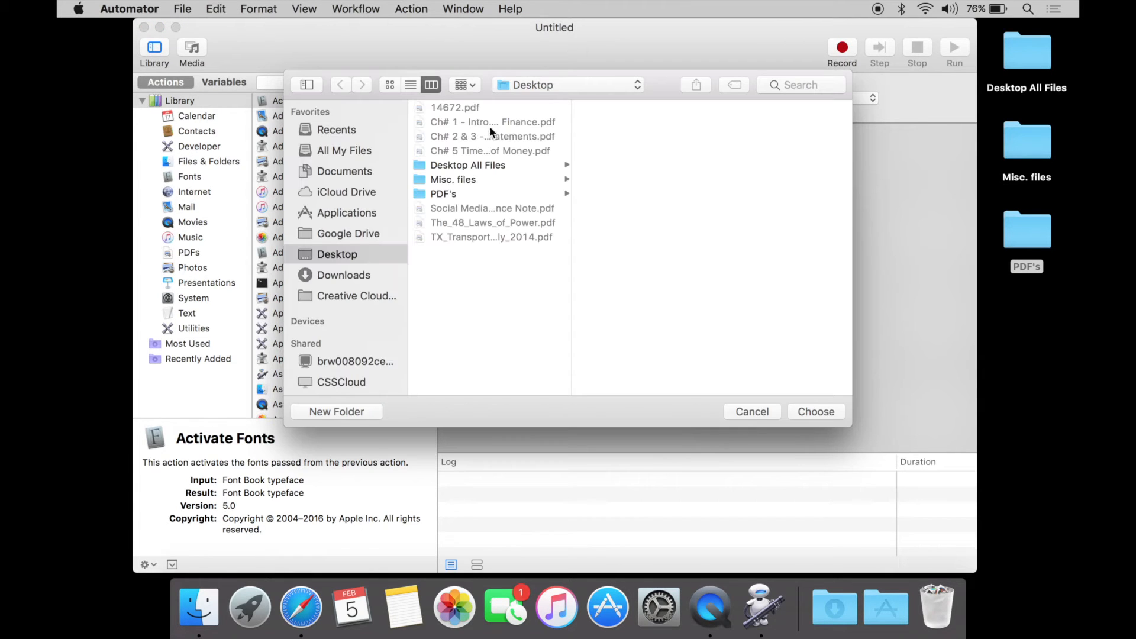
{"action": "left_click", "coordinate": [809, 416]}
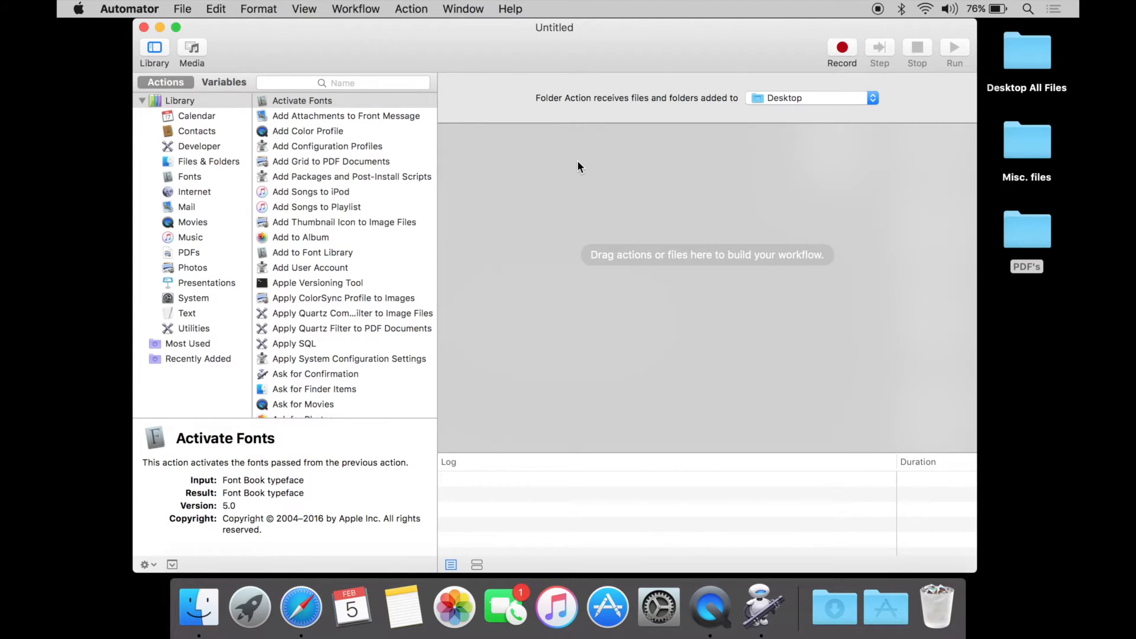
Step: Search the action library for "get specified fin" and add the Get Specified Finder Items action to the empty workflow
{"action": "left_click", "coordinate": [356, 82]}
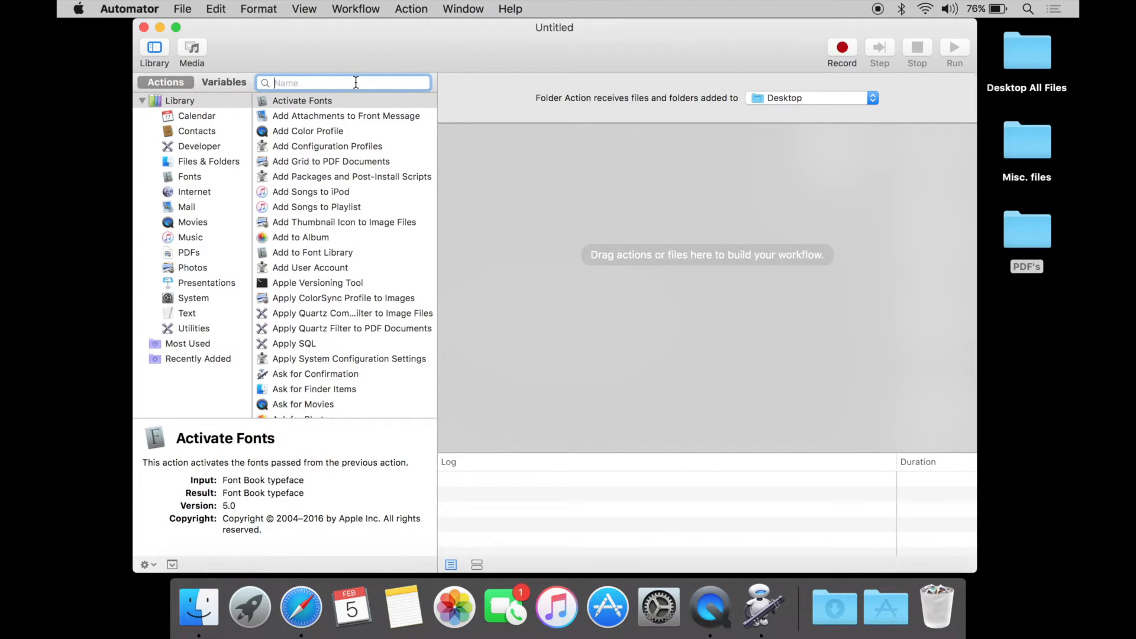
{"action": "type", "text": "get spec"}
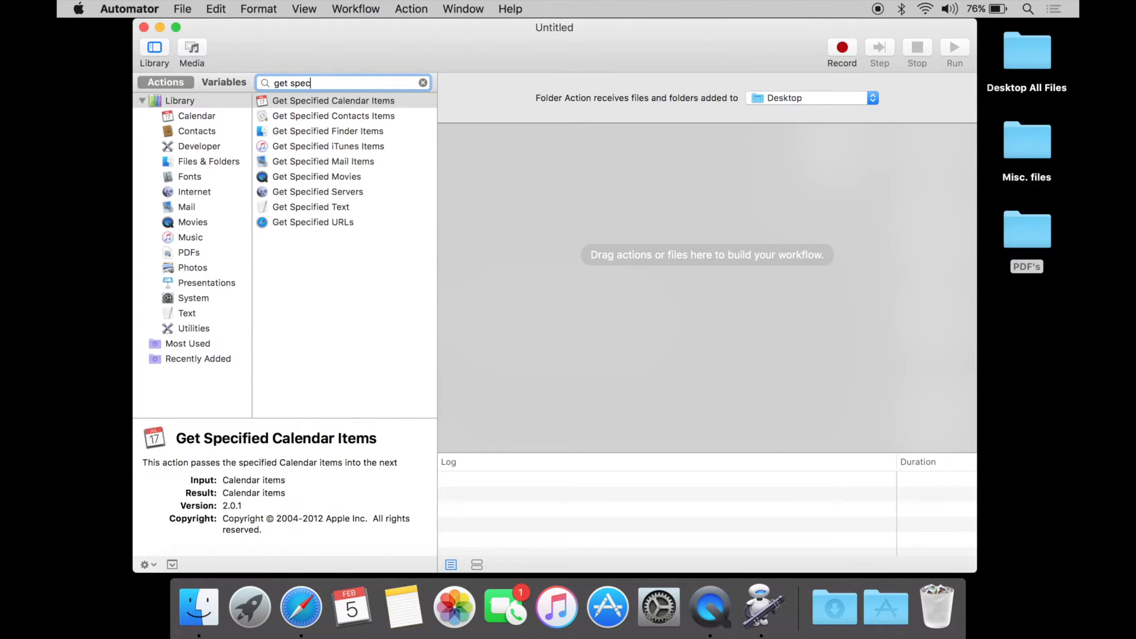
{"action": "type", "text": "ifo"}
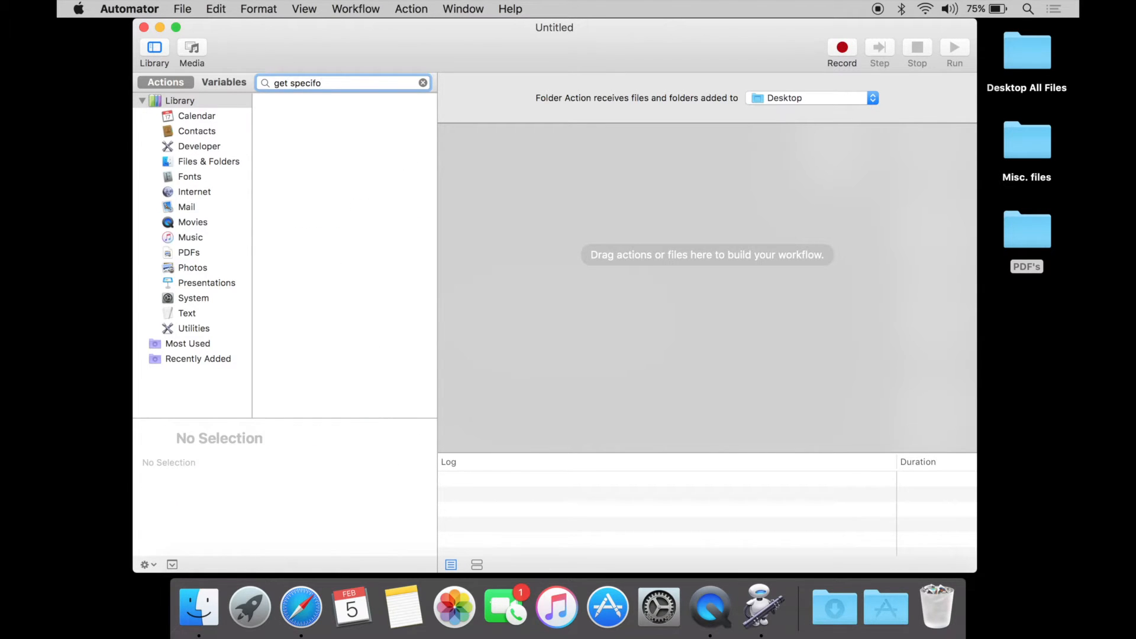
{"action": "key", "text": "BackSpace"}
{"action": "type", "text": "ied"}
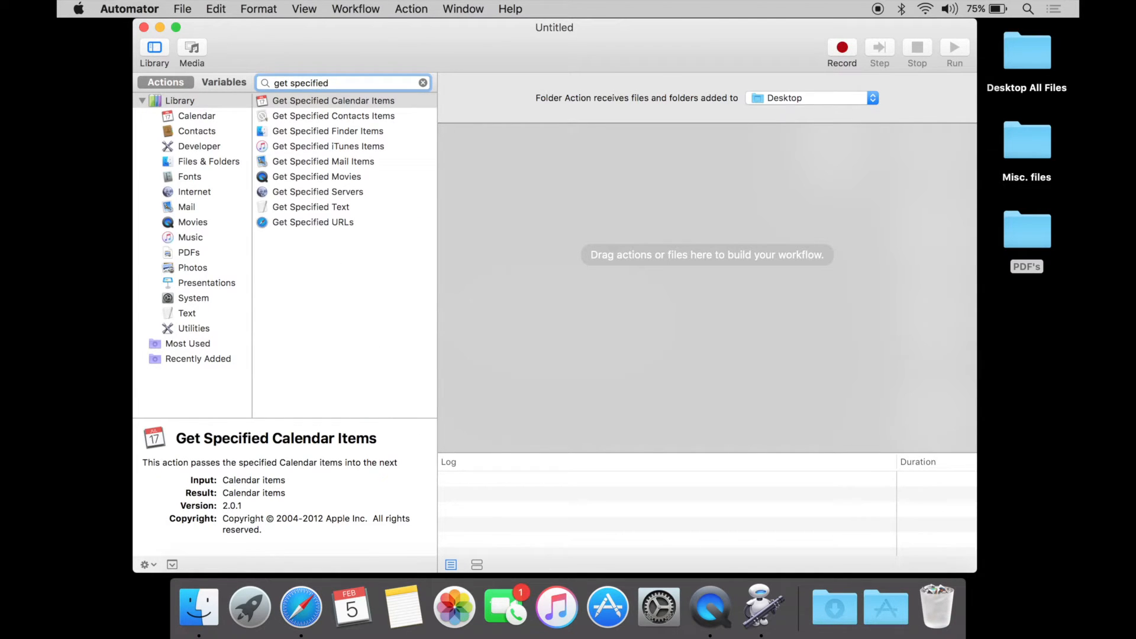
{"action": "type", "text": " fin"}
{"action": "left_click", "coordinate": [336, 101]}
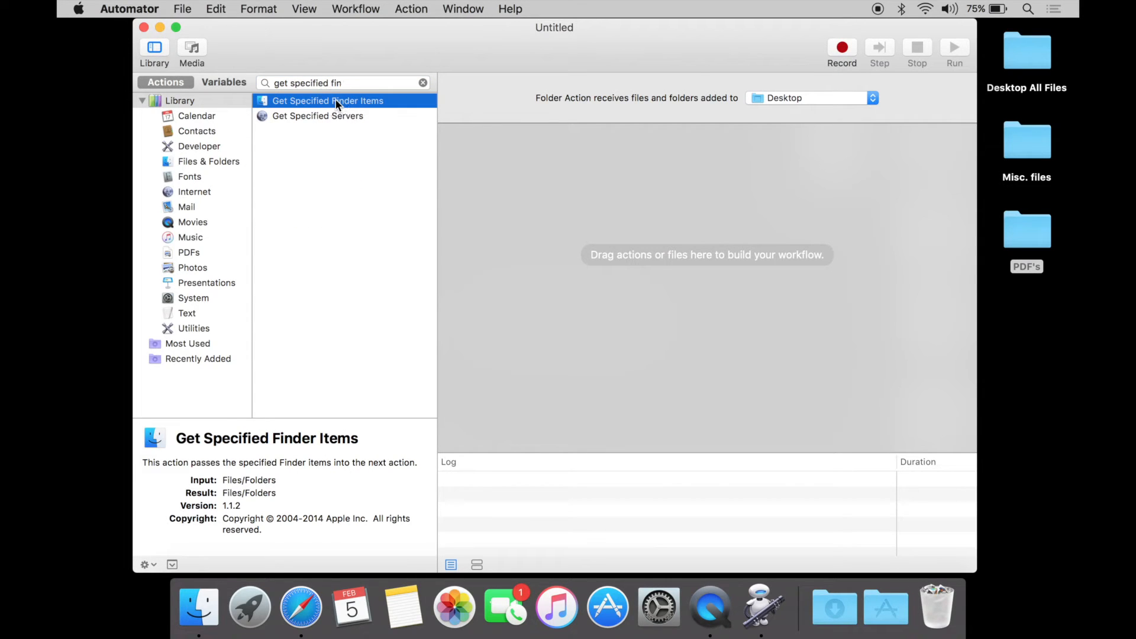
{"action": "left_click_drag", "start_coordinate": [329, 101], "coordinate": [642, 290]}
Step: Search the action library for "filter finder" and add Filter Finder Items below the Get Specified Finder Items action
{"action": "left_click", "coordinate": [424, 82]}
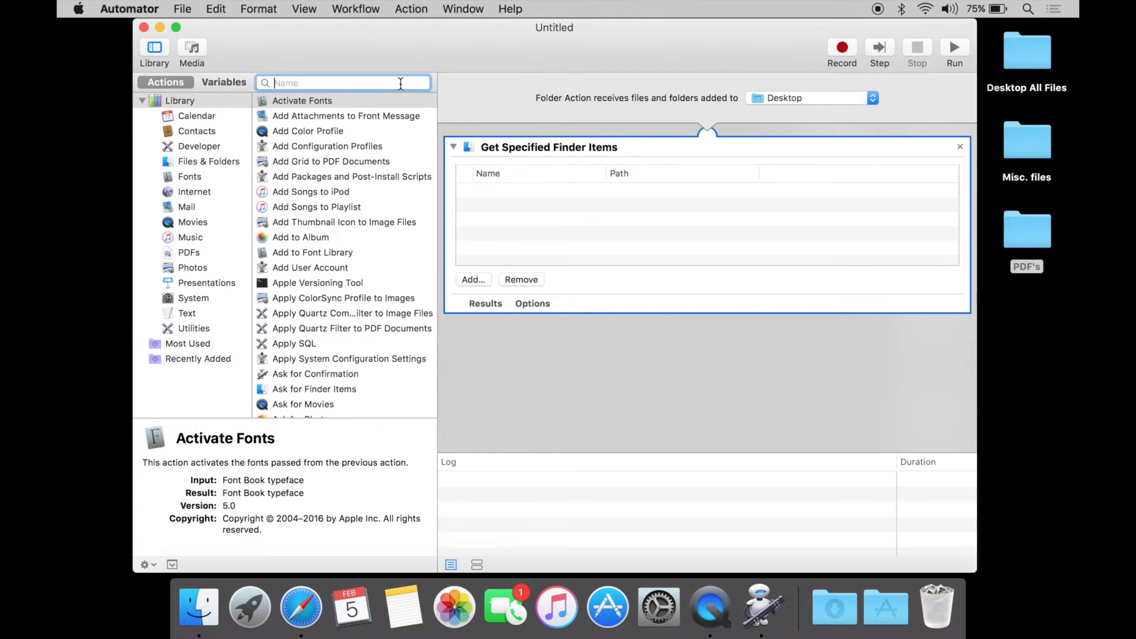
{"action": "type", "text": "filter"}
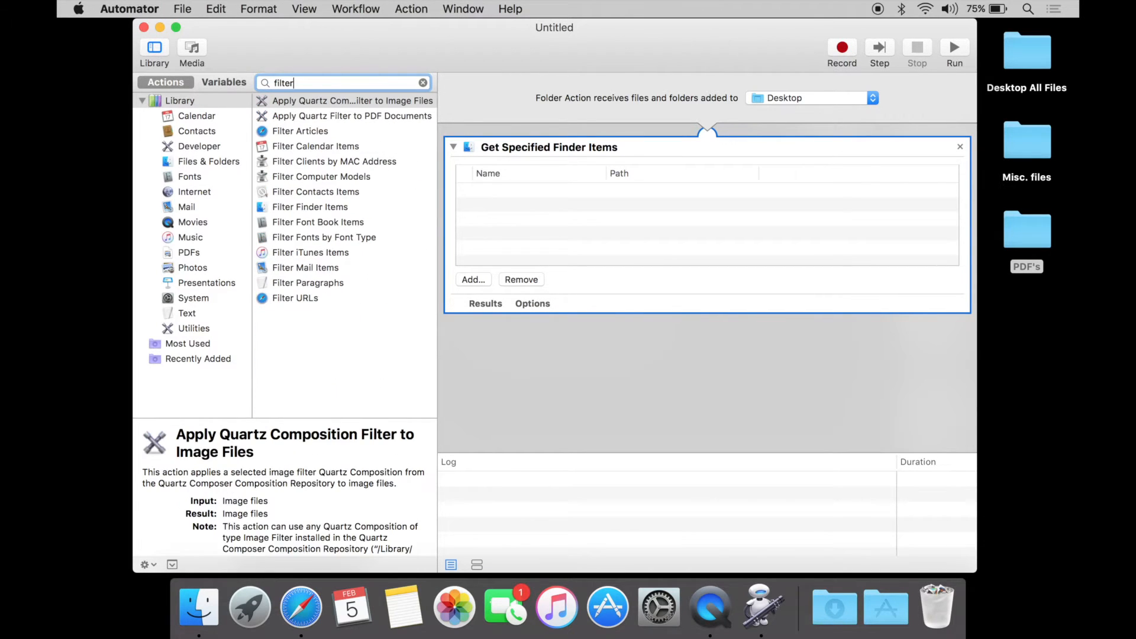
{"action": "type", "text": " finder"}
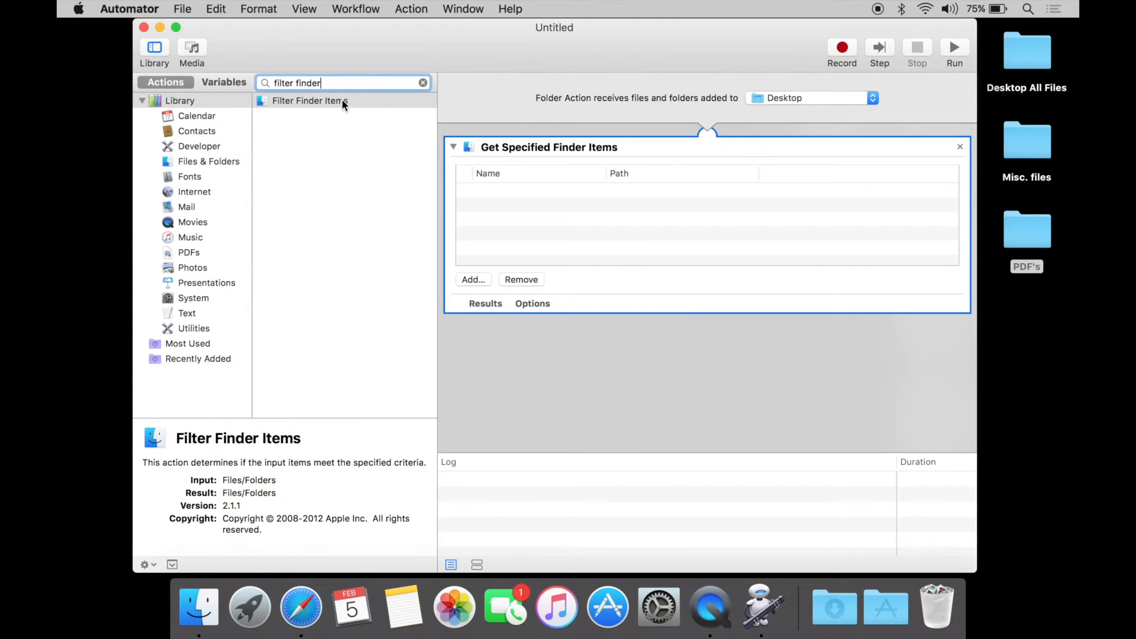
{"action": "left_click", "coordinate": [333, 103]}
{"action": "left_click_drag", "start_coordinate": [334, 105], "coordinate": [629, 358]}
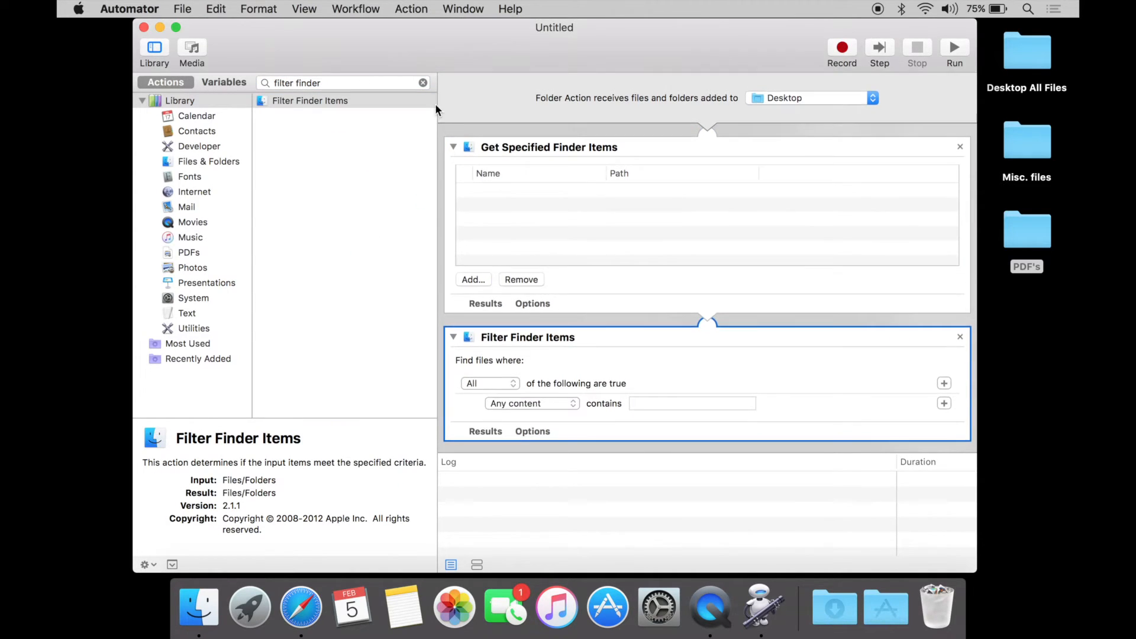
Step: Search the action library for "move" and add Move Finder Items as the last action of the workflow
{"action": "left_click", "coordinate": [423, 83]}
{"action": "left_click", "coordinate": [394, 83]}
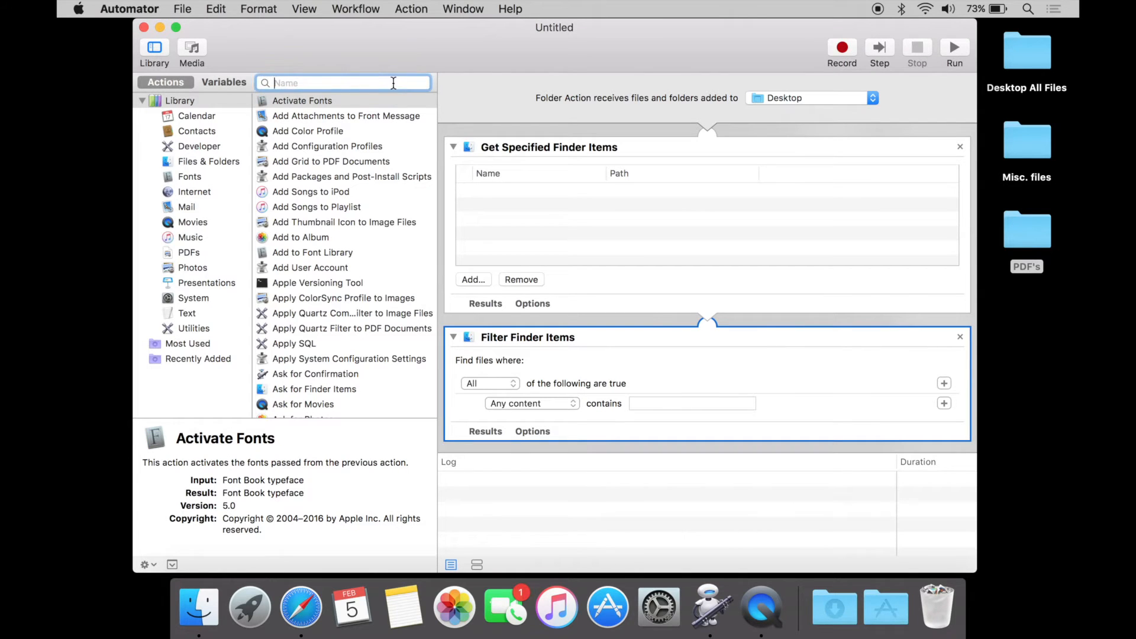
{"action": "type", "text": "move"}
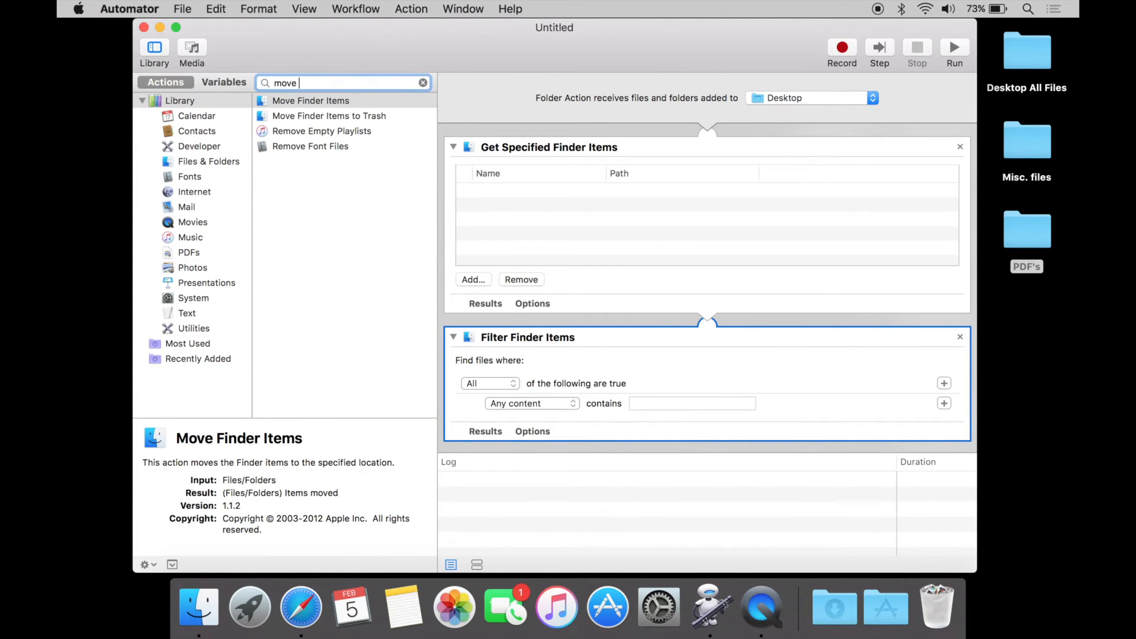
{"action": "left_click_drag", "start_coordinate": [330, 102], "coordinate": [635, 451]}
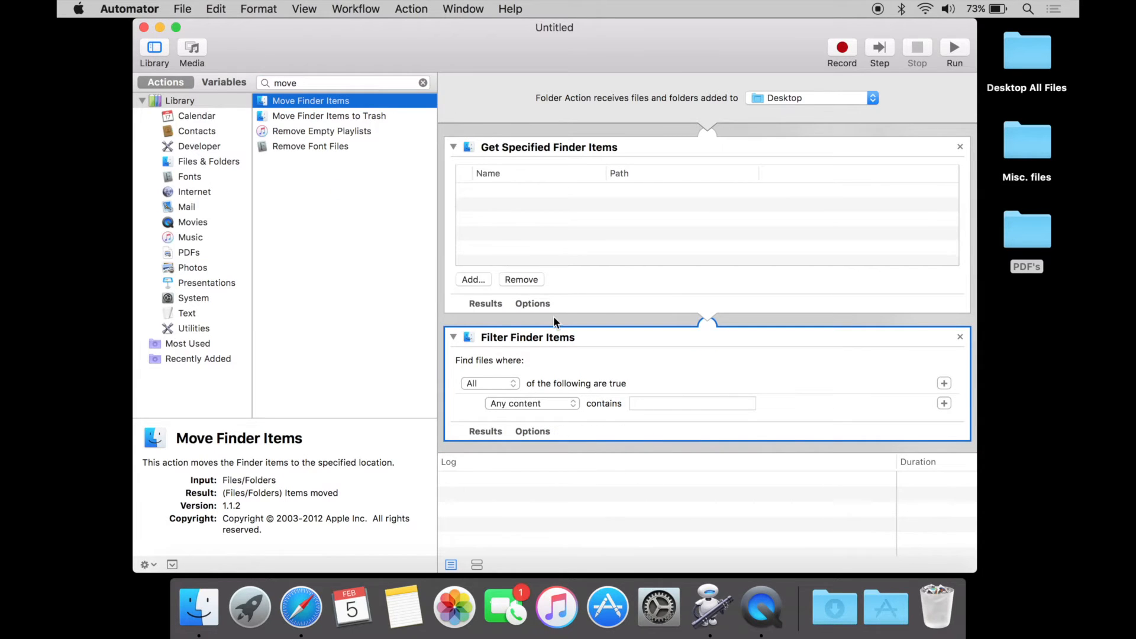
{"action": "left_click_drag", "start_coordinate": [552, 316], "coordinate": [706, 442]}
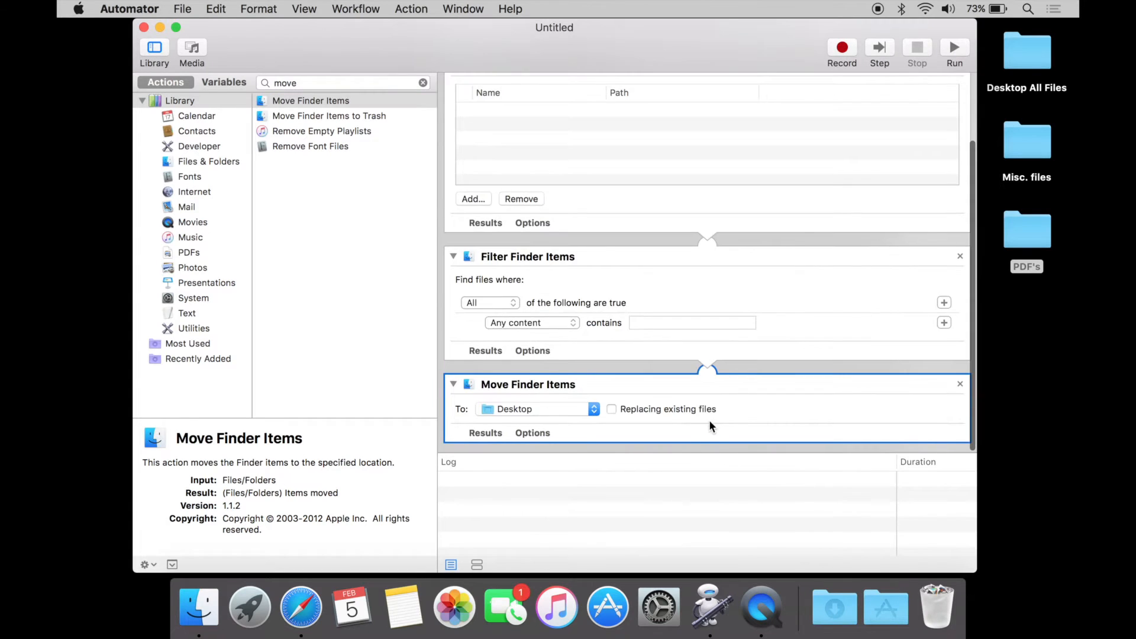
Step: Add the PDF's folder from the desktop to the item list of the Get Specified Finder Items action
{"action": "scroll", "coordinate": [709, 419], "scroll_direction": "up", "scroll_amount": 5}
{"action": "scroll", "coordinate": [710, 416], "scroll_direction": "down", "scroll_amount": 1}
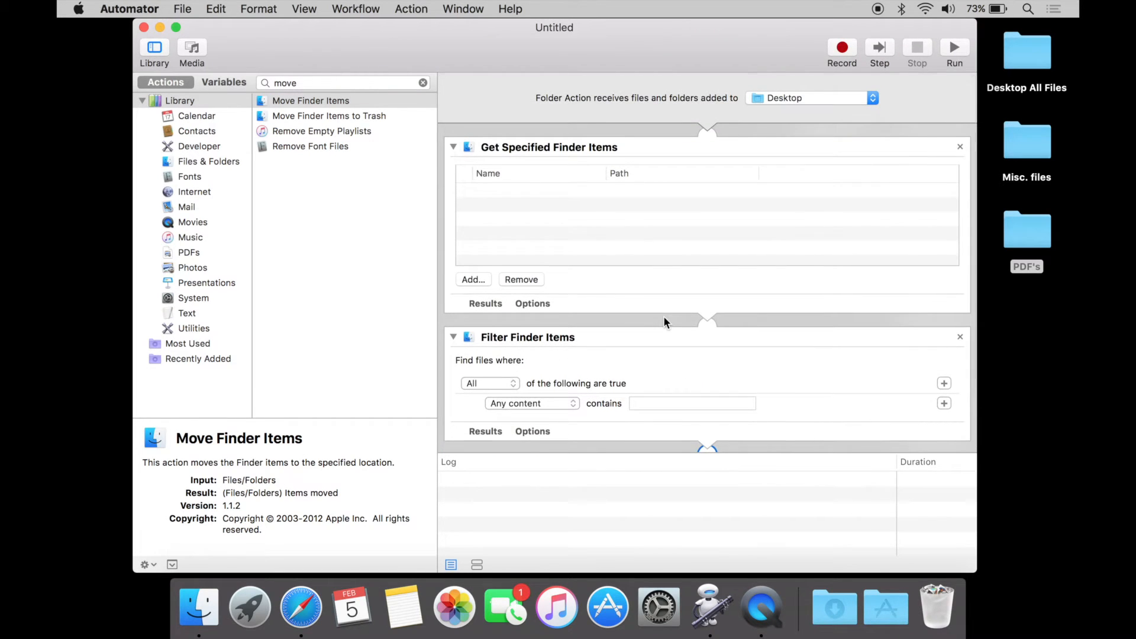
{"action": "left_click", "coordinate": [669, 208]}
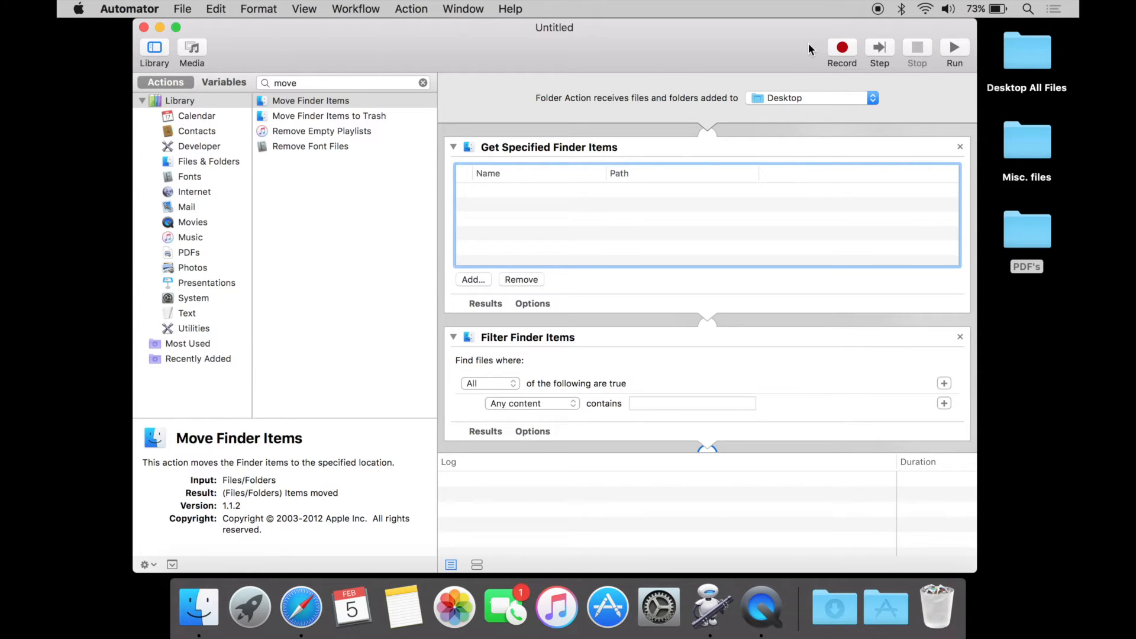
{"action": "left_click", "coordinate": [1031, 237]}
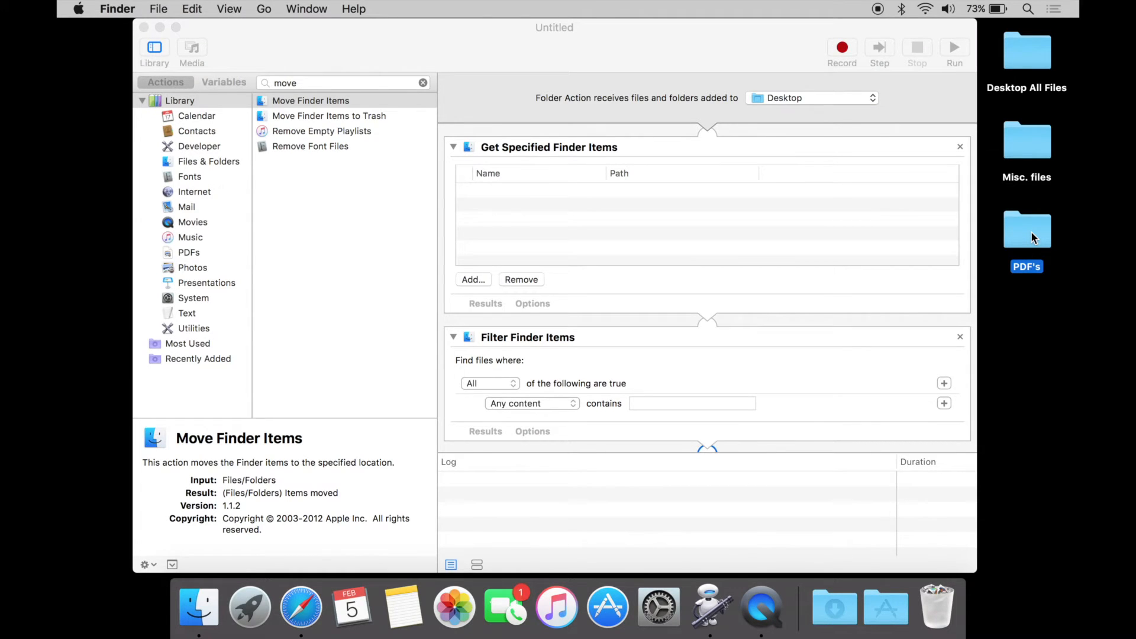
{"action": "left_click_drag", "start_coordinate": [1031, 237], "coordinate": [878, 237]}
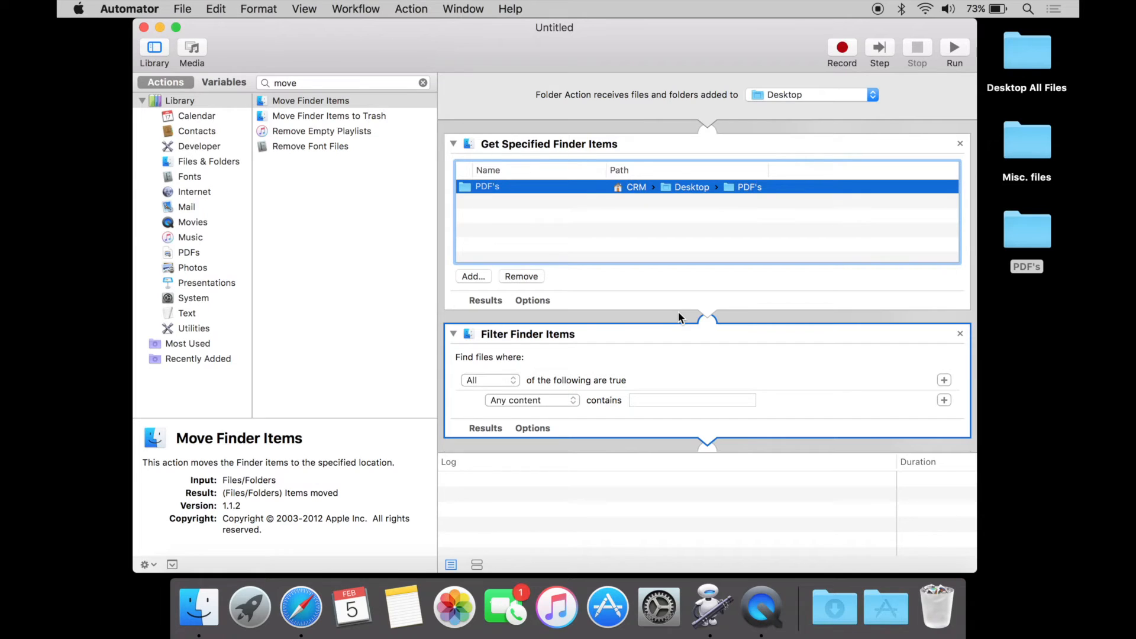
Step: Set the Filter Finder Items condition to files whose Kind is PDF
{"action": "left_click", "coordinate": [662, 343]}
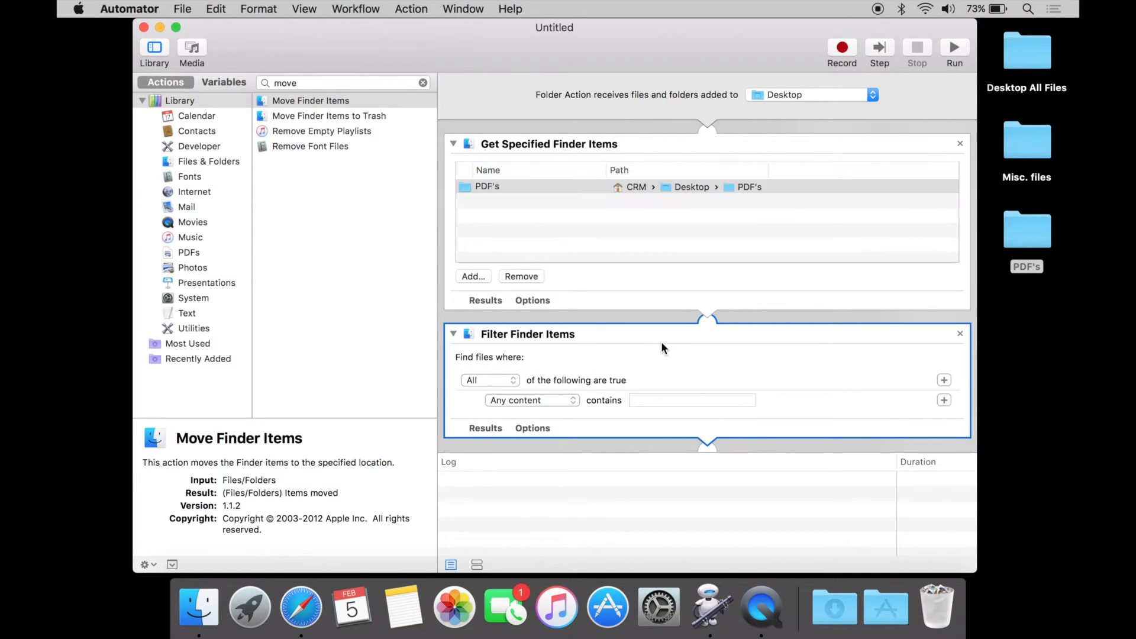
{"action": "scroll", "coordinate": [662, 344], "scroll_direction": "down", "scroll_amount": 3}
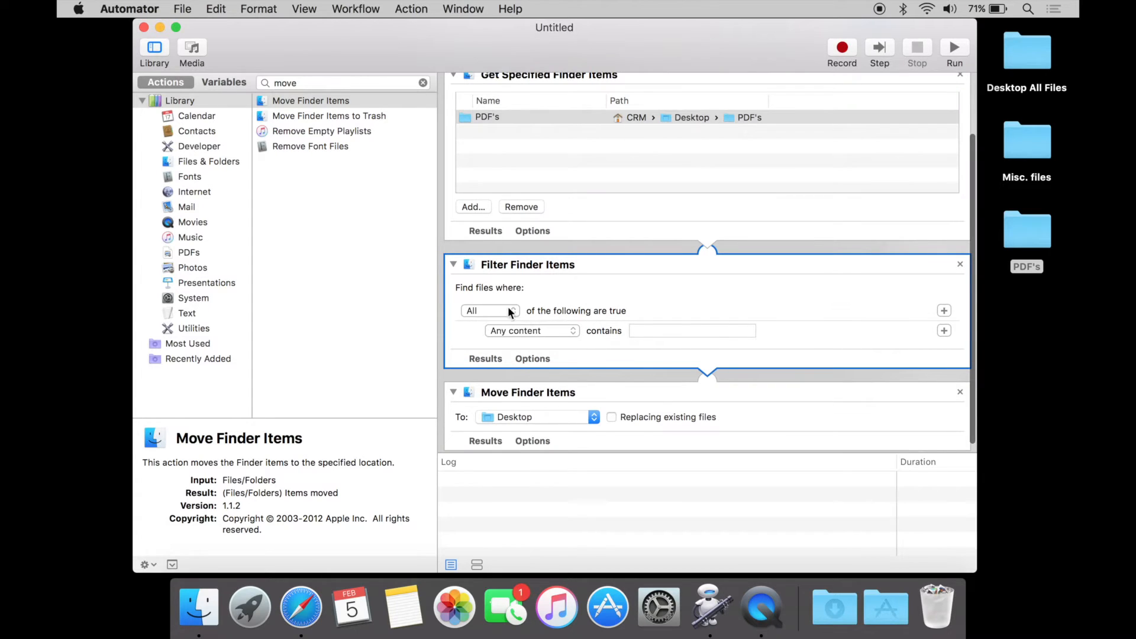
{"action": "left_click", "coordinate": [564, 329]}
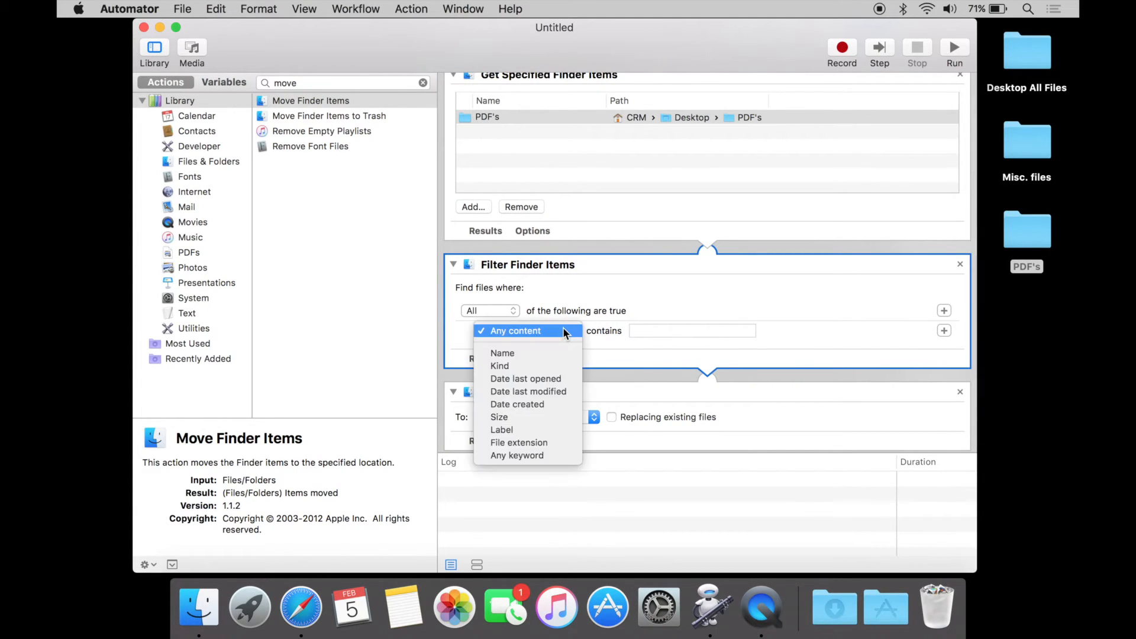
{"action": "left_click", "coordinate": [544, 366]}
{"action": "left_click", "coordinate": [666, 330]}
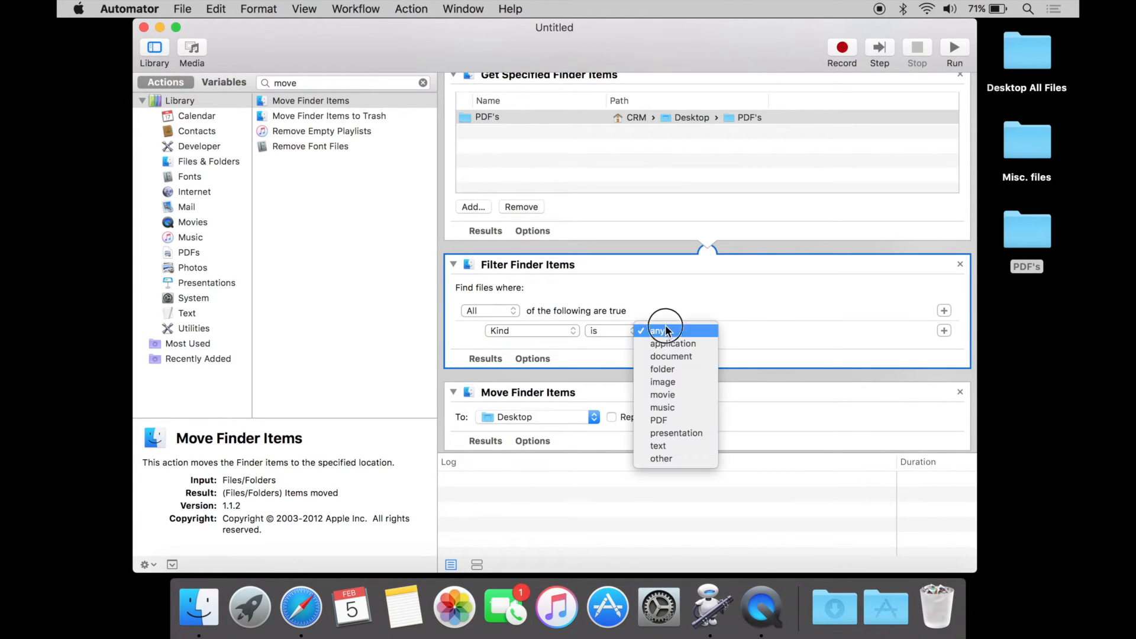
{"action": "left_click", "coordinate": [658, 421]}
Step: Set the destination of the Move Finder Items action to the TestPDF folder inside Documents
{"action": "scroll", "coordinate": [687, 258], "scroll_direction": "down", "scroll_amount": 1}
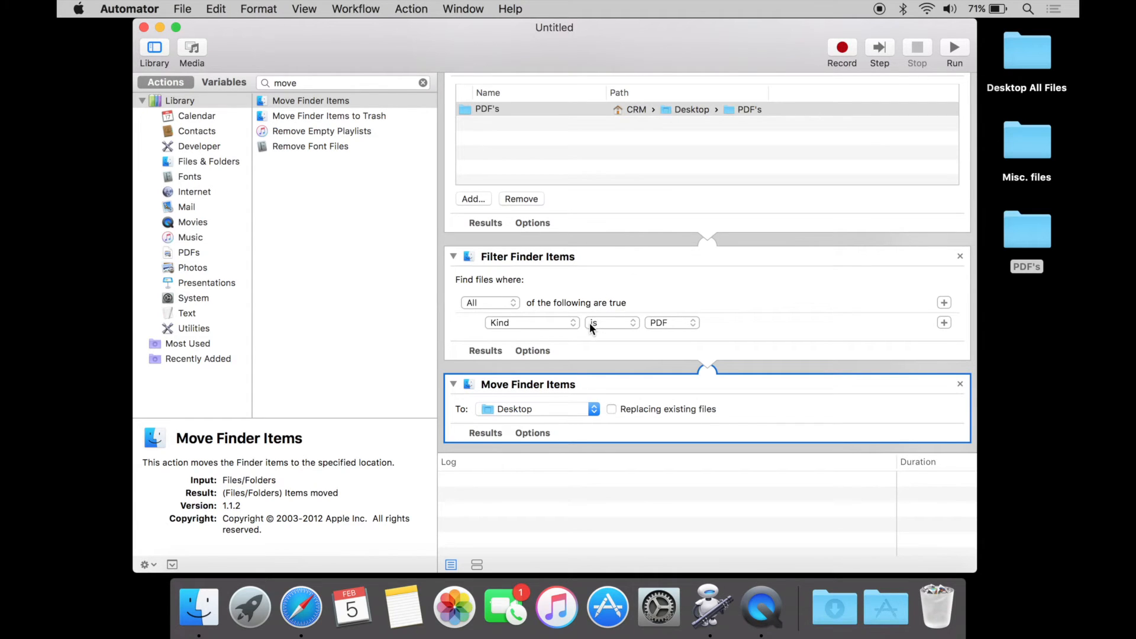
{"action": "left_click", "coordinate": [537, 409]}
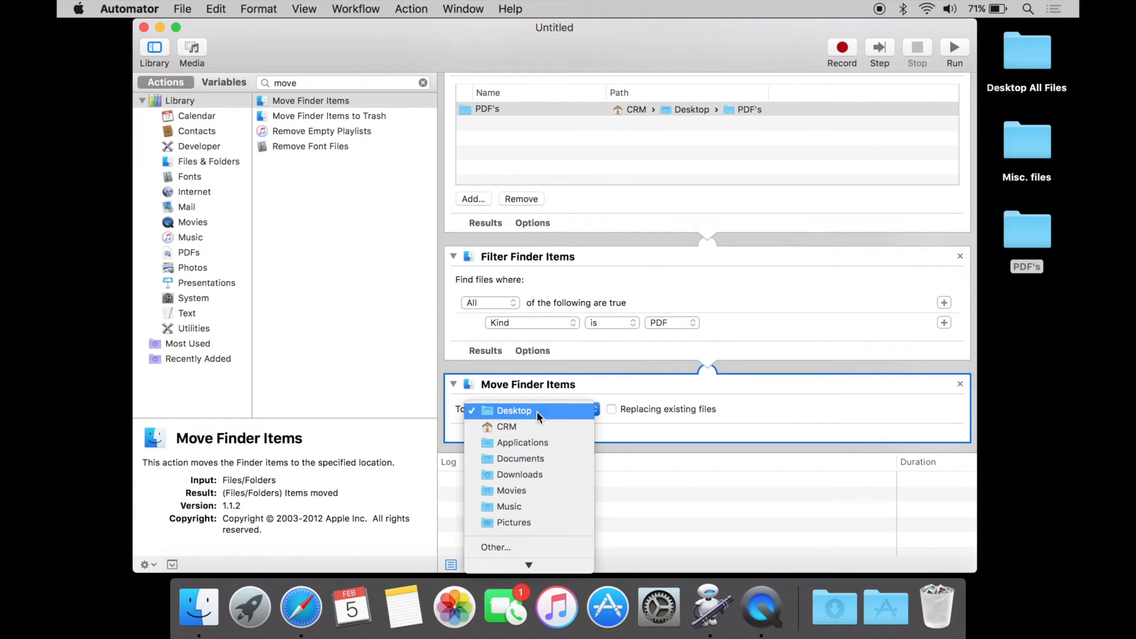
{"action": "left_click", "coordinate": [521, 547]}
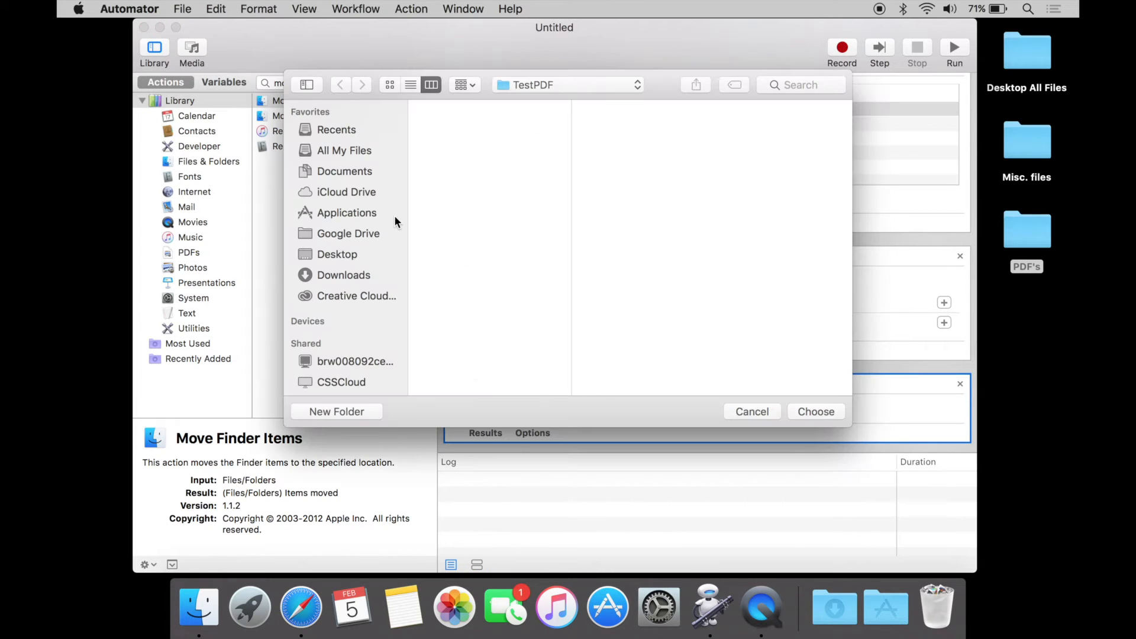
{"action": "left_click", "coordinate": [354, 170]}
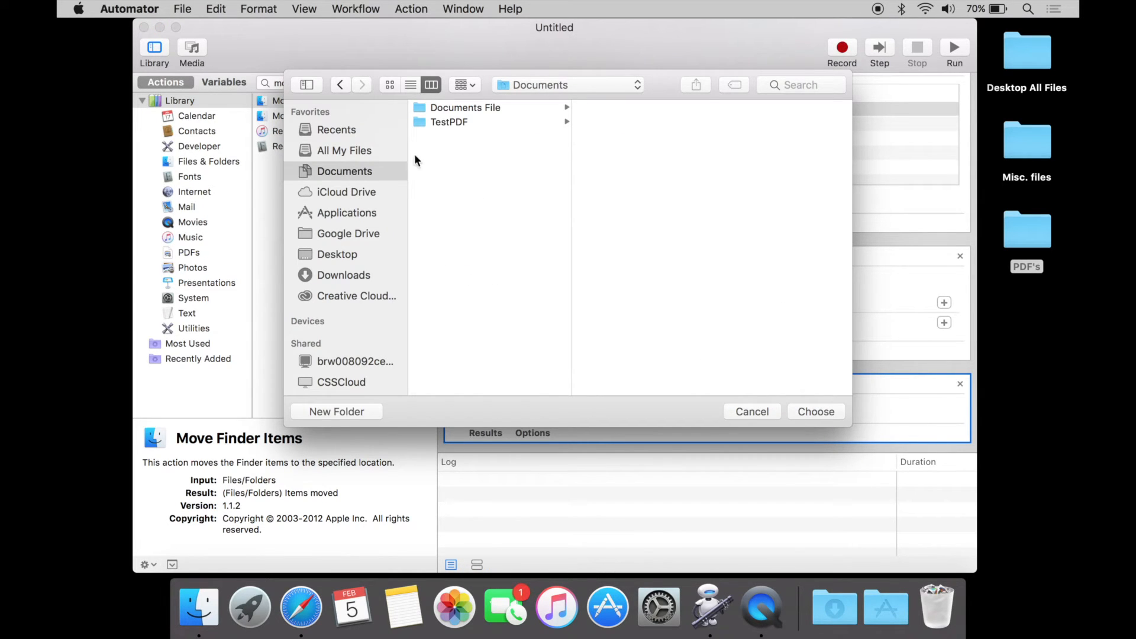
{"action": "left_click", "coordinate": [459, 123]}
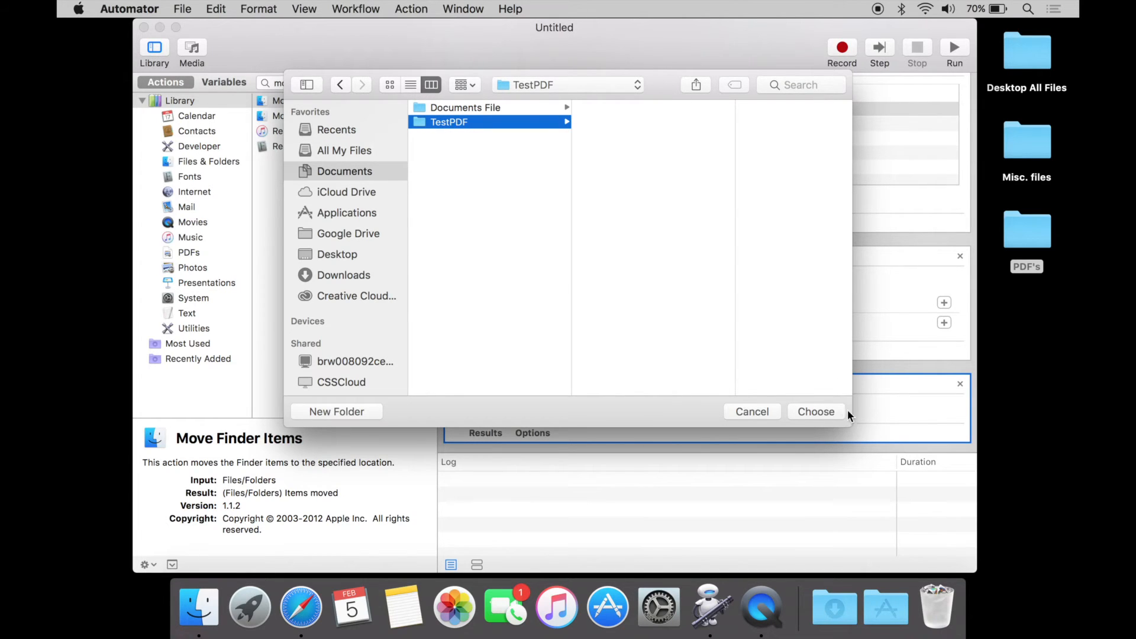
{"action": "left_click", "coordinate": [829, 413]}
Step: Review the three configured actions and save the folder action workflow
{"action": "scroll", "coordinate": [782, 319], "scroll_direction": "up", "scroll_amount": 3}
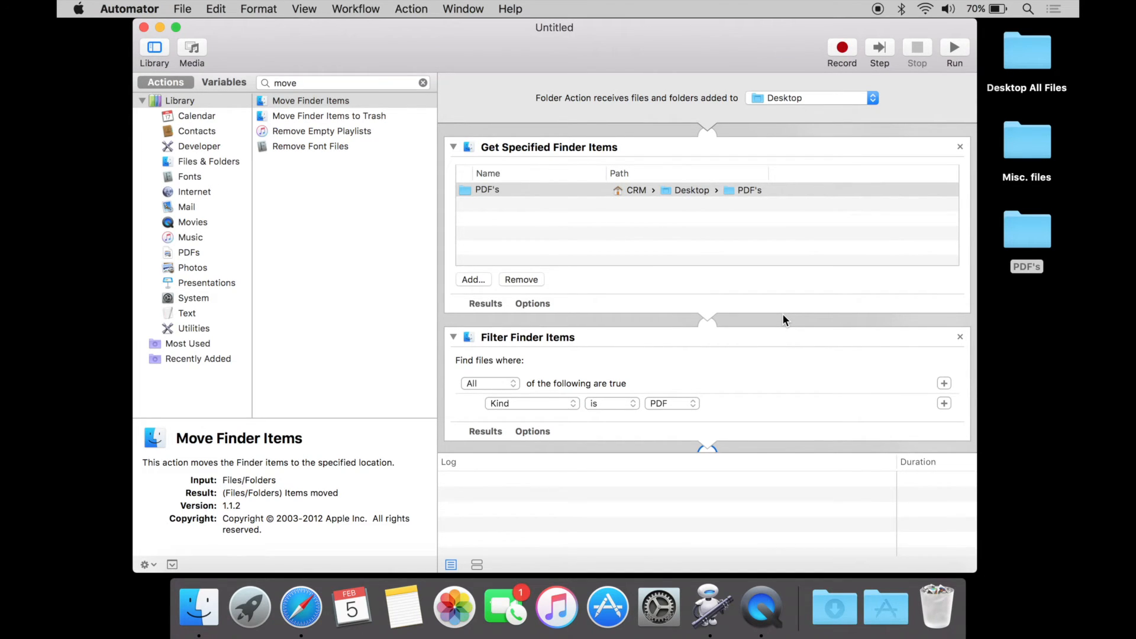
{"action": "scroll", "coordinate": [783, 315], "scroll_direction": "down", "scroll_amount": 3}
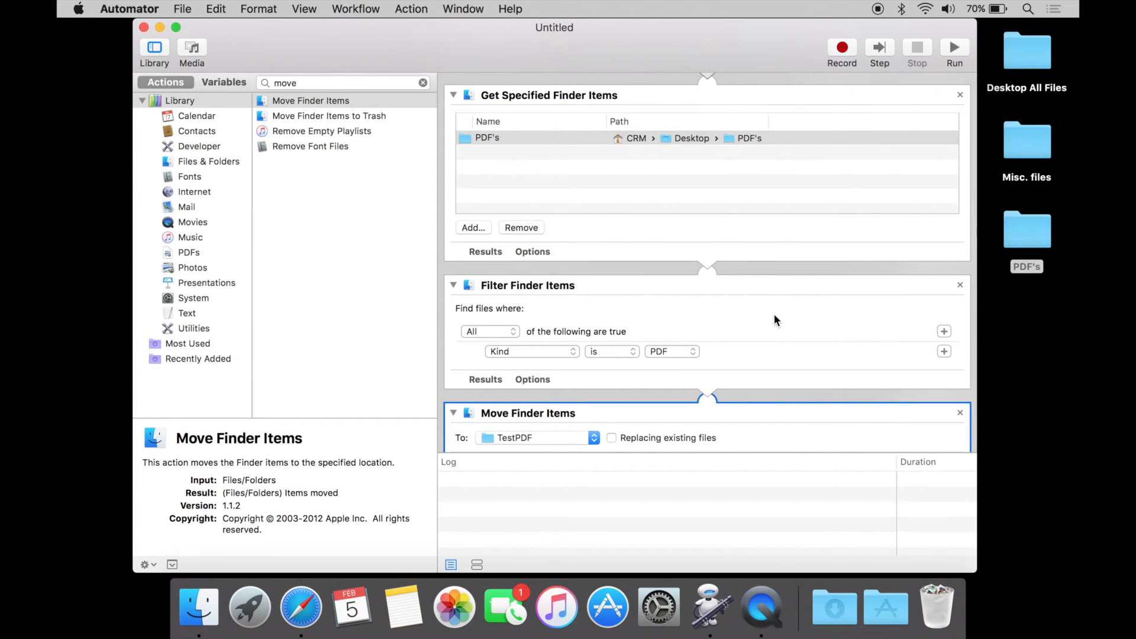
{"action": "scroll", "coordinate": [775, 317], "scroll_direction": "down", "scroll_amount": 2}
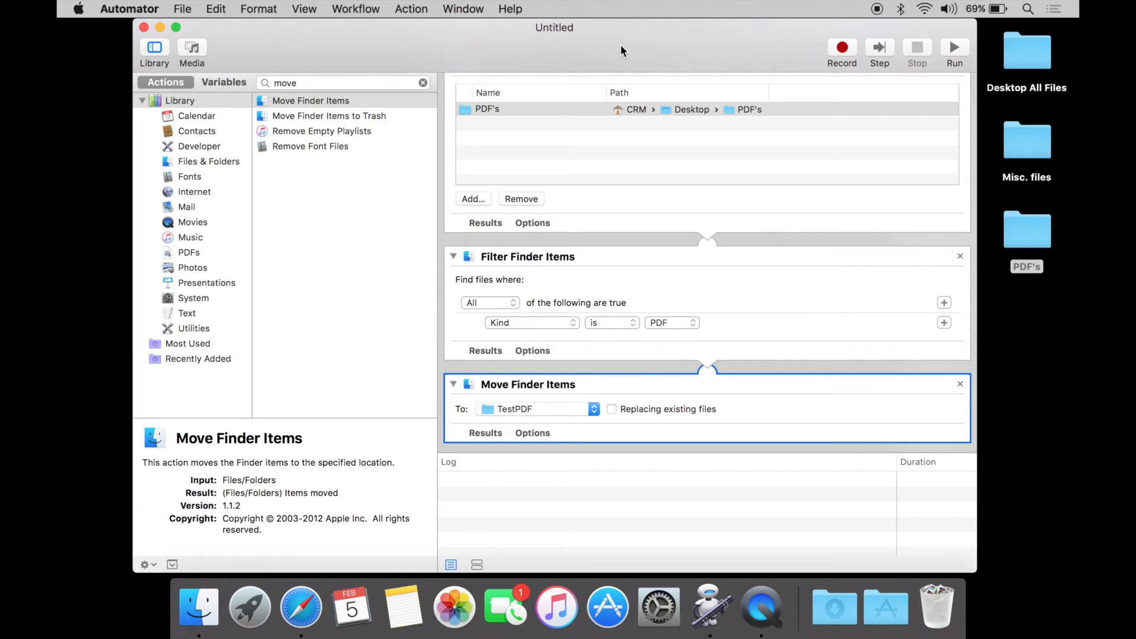
{"action": "scroll", "coordinate": [621, 181], "scroll_direction": "up", "scroll_amount": 3}
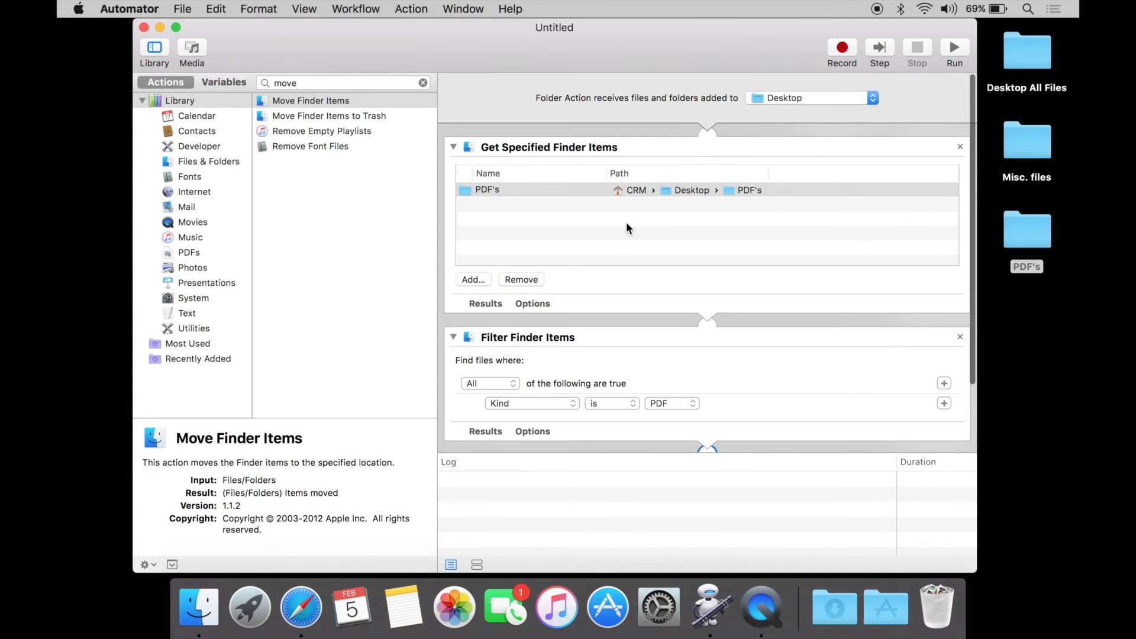
{"action": "left_click", "coordinate": [182, 8]}
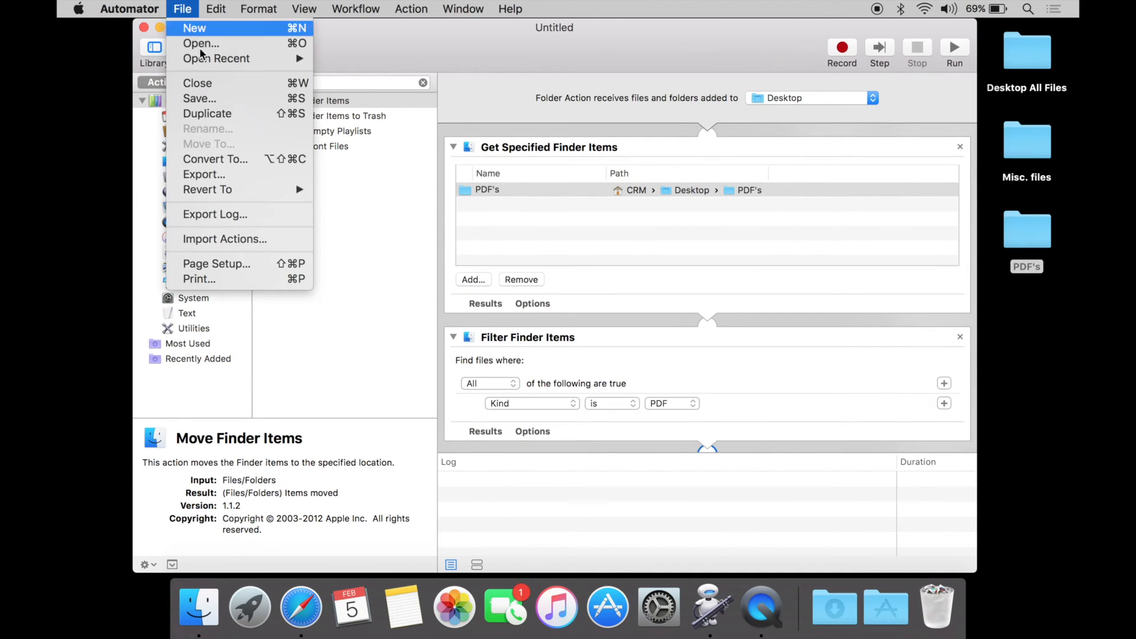
{"action": "left_click", "coordinate": [210, 95]}
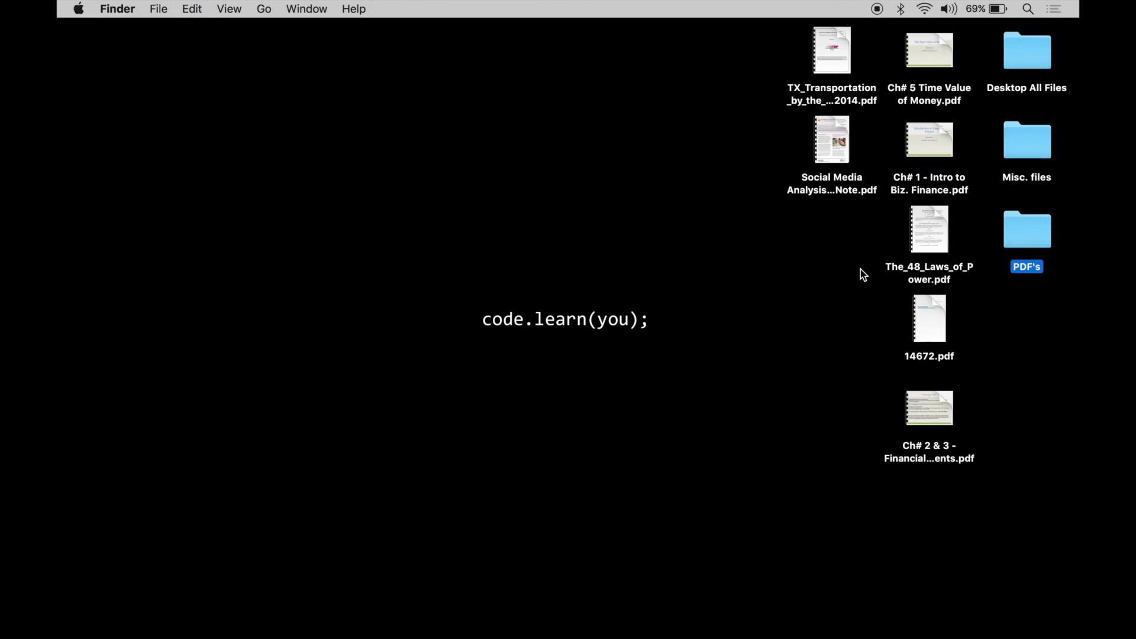
Step: Open Folder Actions Setup for the PDF's folder on the desktop and attach the PDF's Test.workflow script to it
{"action": "right_click", "coordinate": [1019, 229]}
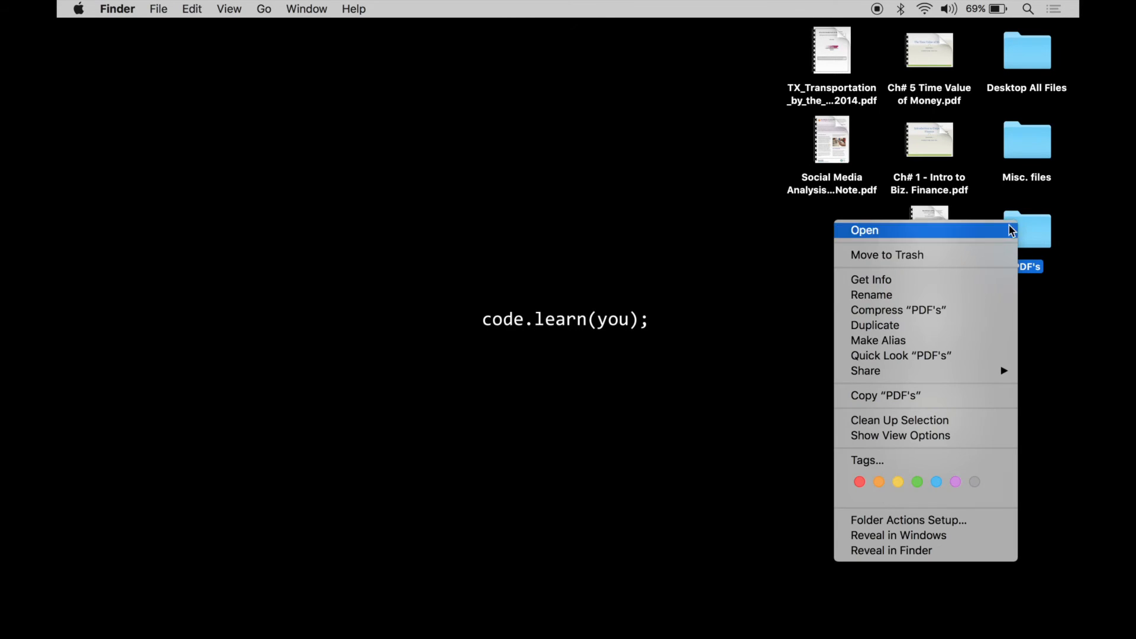
{"action": "left_click", "coordinate": [931, 520]}
{"action": "left_click_drag", "start_coordinate": [414, 229], "coordinate": [668, 178]}
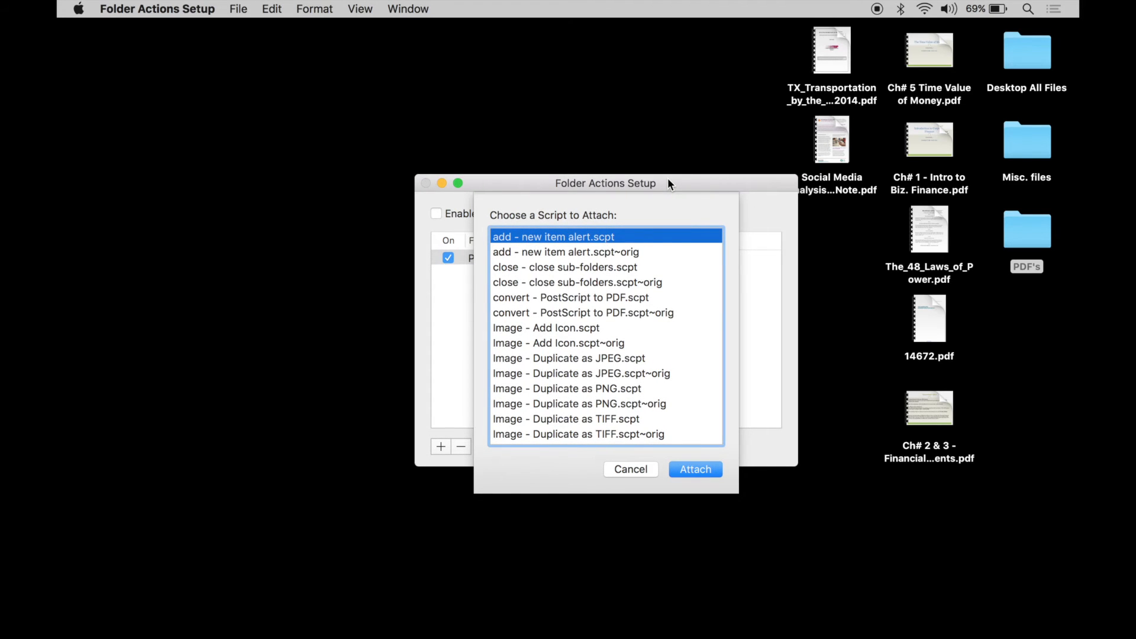
{"action": "scroll", "coordinate": [630, 309], "scroll_direction": "down", "scroll_amount": 5}
{"action": "scroll", "coordinate": [631, 309], "scroll_direction": "down", "scroll_amount": 3}
{"action": "scroll", "coordinate": [630, 309], "scroll_direction": "up", "scroll_amount": 8}
{"action": "scroll", "coordinate": [631, 309], "scroll_direction": "down", "scroll_amount": 5}
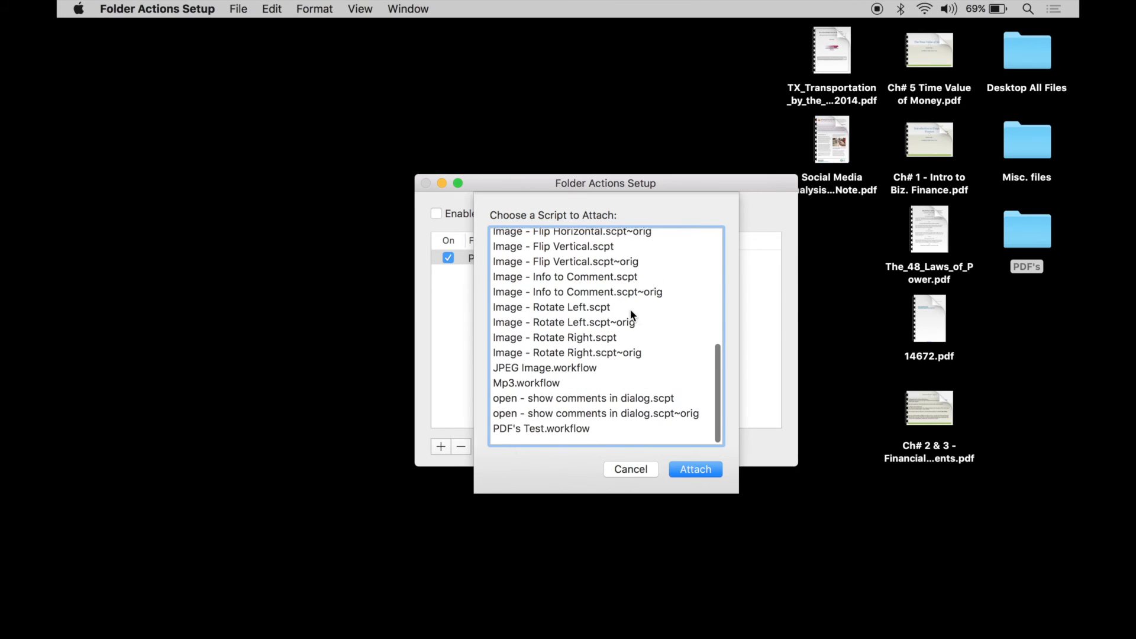
{"action": "left_click", "coordinate": [567, 437]}
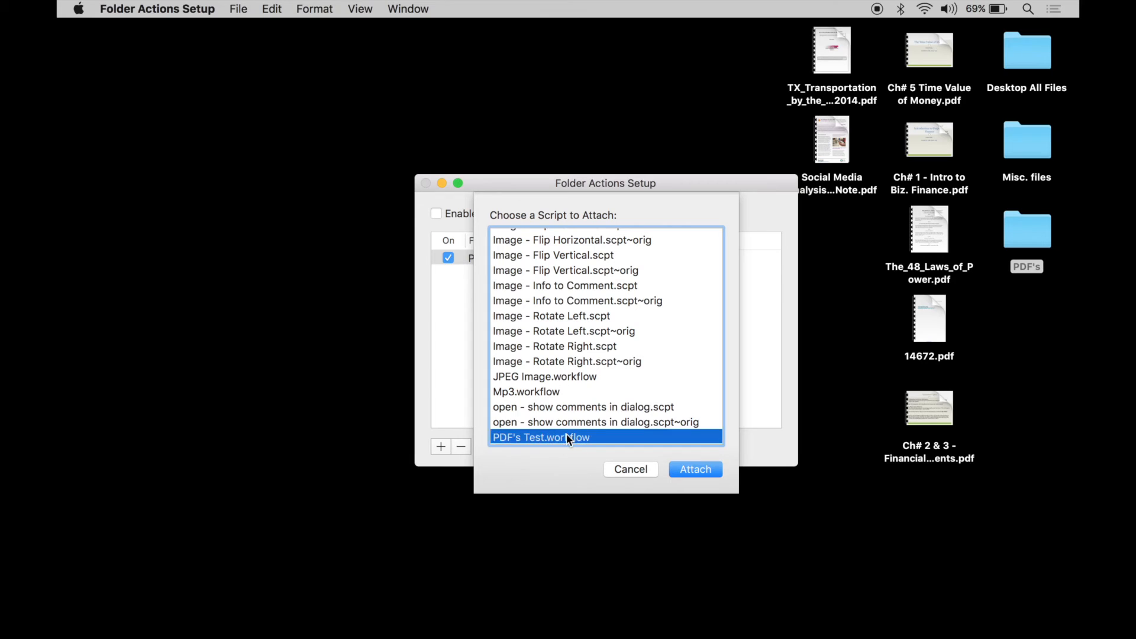
{"action": "left_click", "coordinate": [694, 470]}
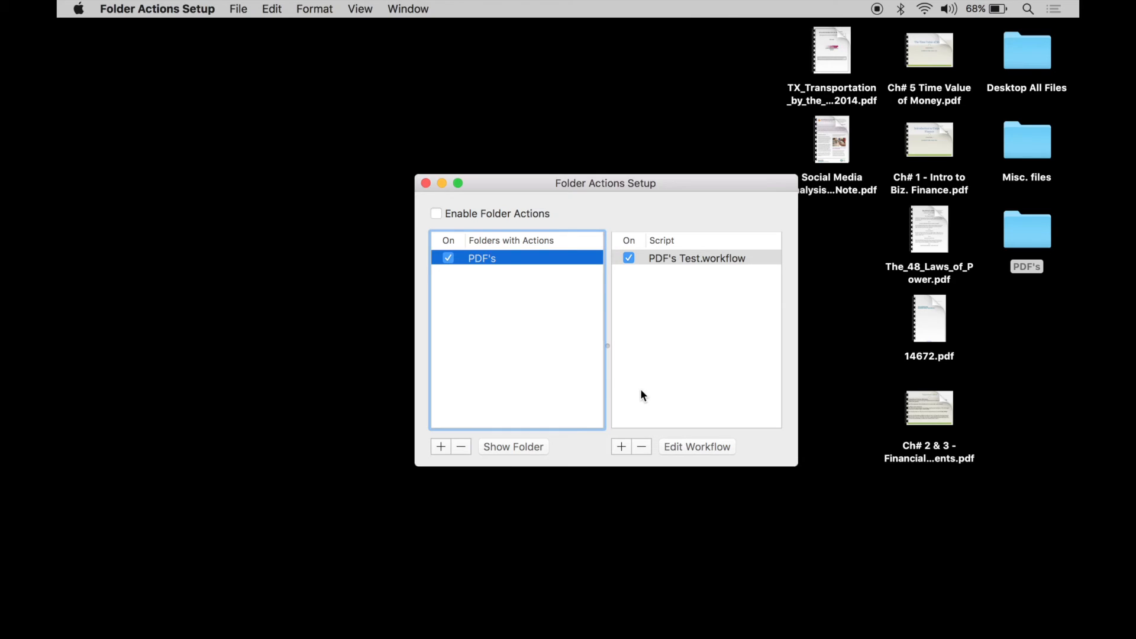
Step: Enable folder actions and close the Folder Actions Setup window
{"action": "left_click", "coordinate": [524, 198]}
{"action": "left_click", "coordinate": [450, 214]}
{"action": "left_click", "coordinate": [713, 267]}
{"action": "left_click", "coordinate": [426, 183]}
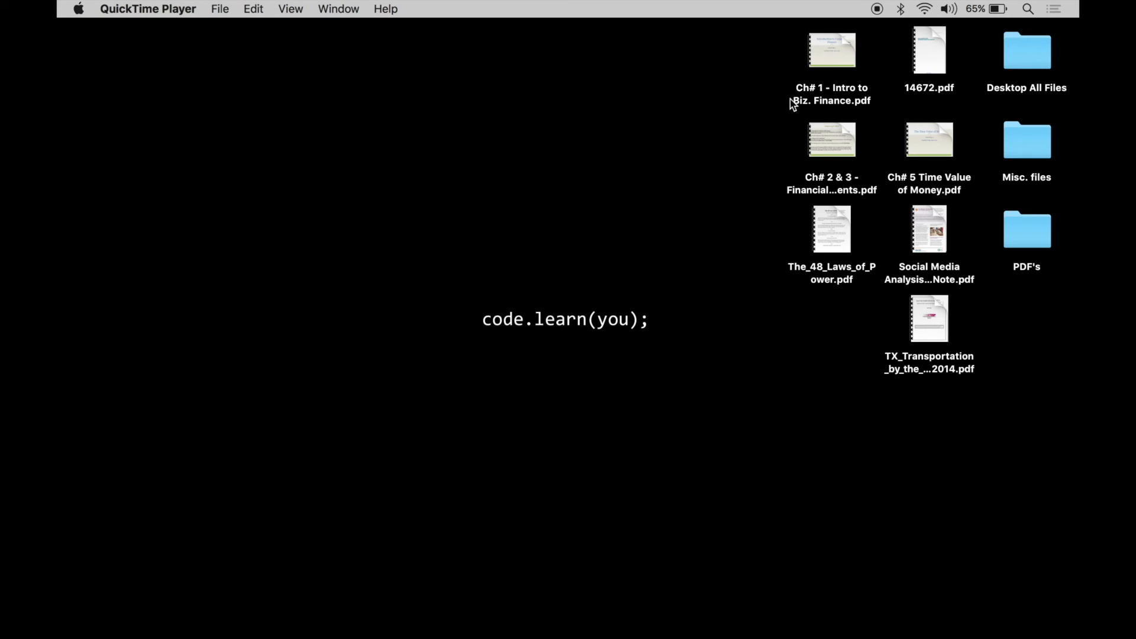
Step: Move the Ch# 2 & 3 and The_48_Laws_of_Power PDFs into the PDF's folder, and check the TestPDF folder in Documents
{"action": "left_click_drag", "start_coordinate": [771, 114], "coordinate": [1046, 259]}
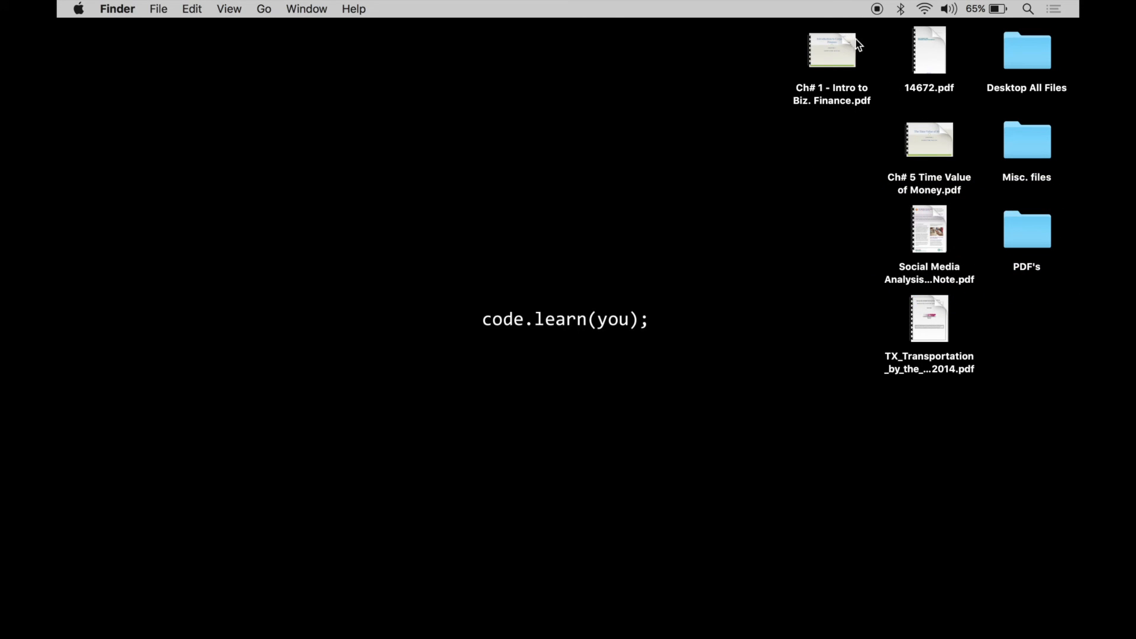
{"action": "double_click", "coordinate": [1027, 222]}
{"action": "left_click_drag", "start_coordinate": [633, 43], "coordinate": [544, 42]}
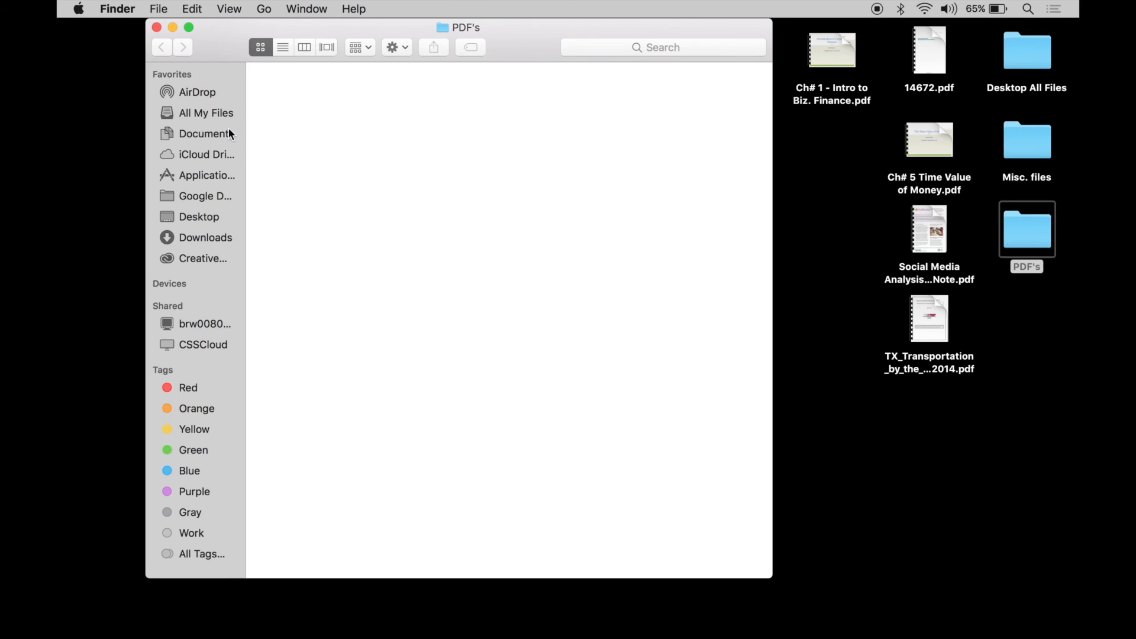
{"action": "left_click", "coordinate": [211, 134]}
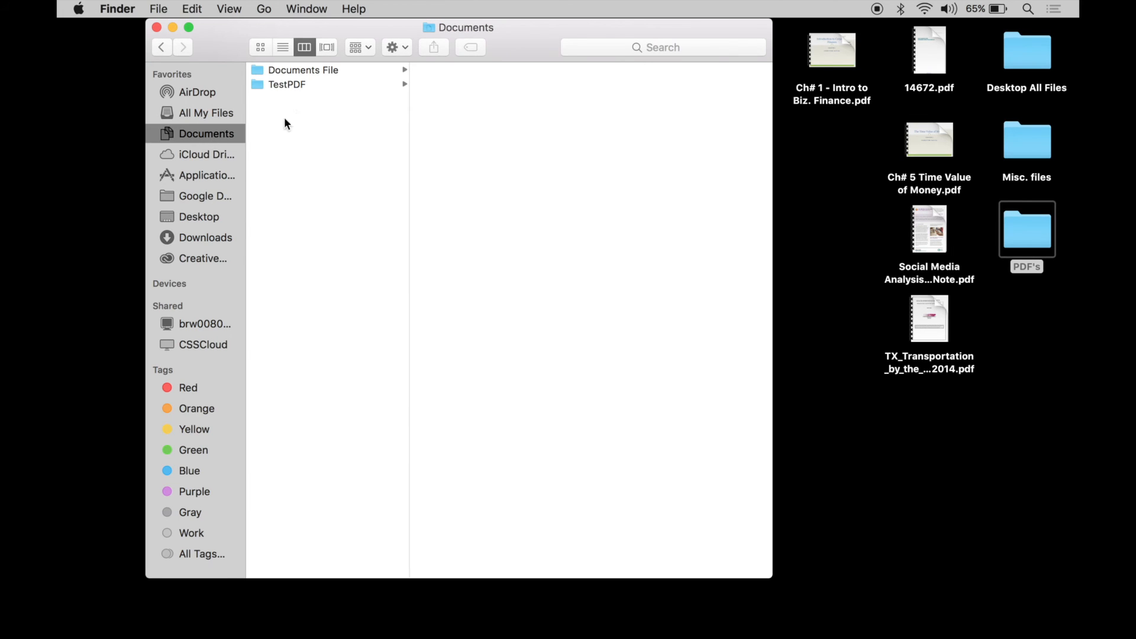
{"action": "left_click", "coordinate": [309, 84]}
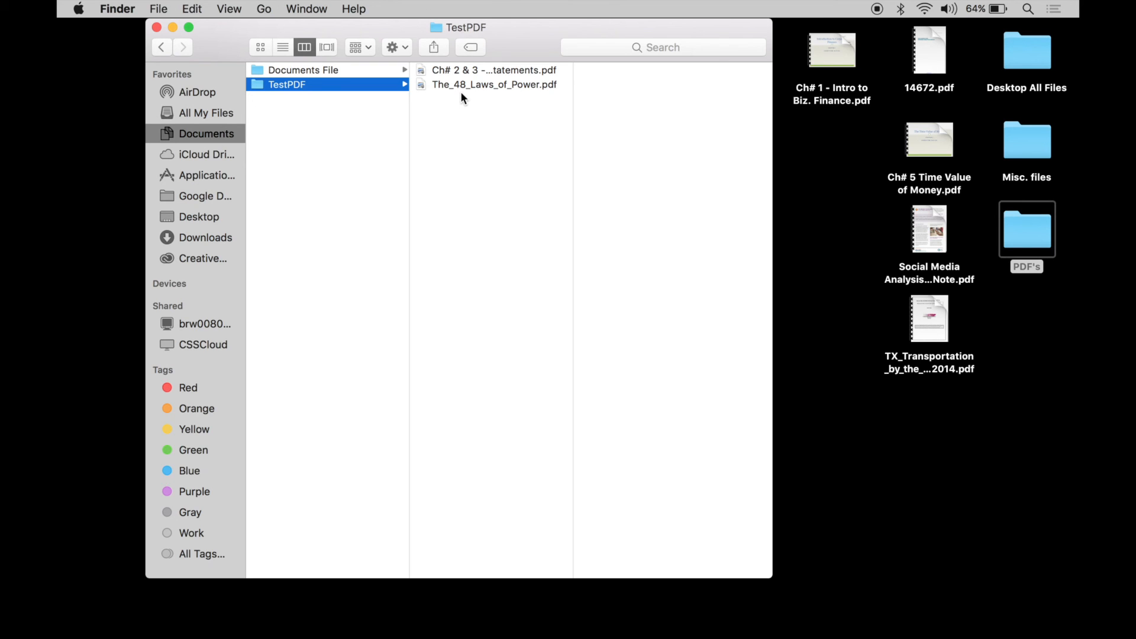
{"action": "left_click", "coordinate": [157, 27]}
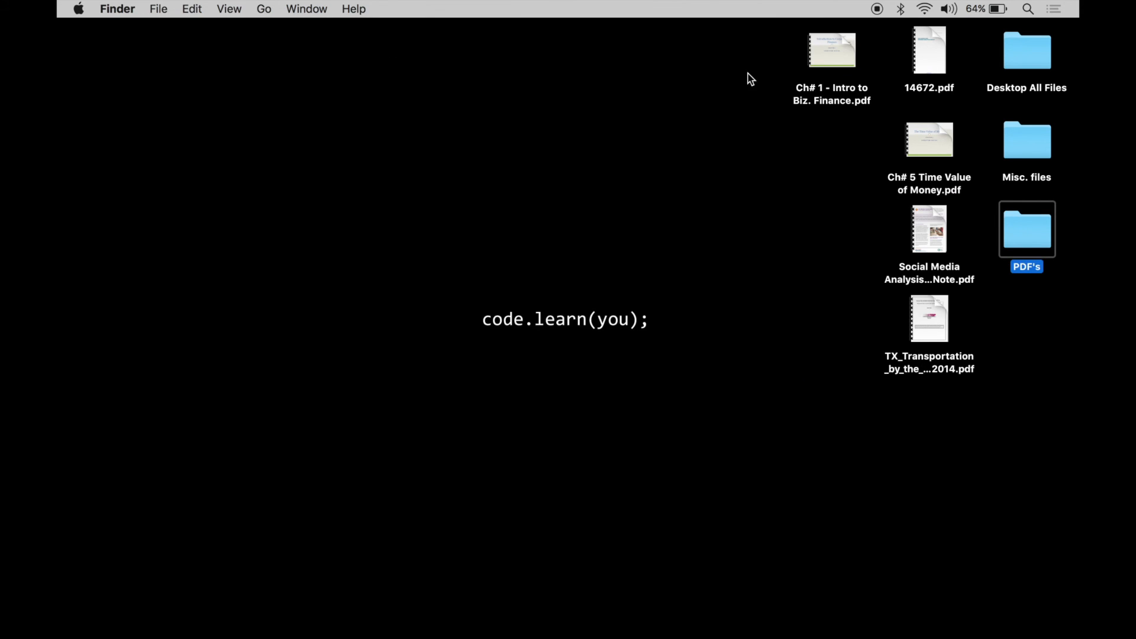
Step: Move all remaining desktop PDFs into the PDF's folder, and check the contents of TestPDF in Documents
{"action": "left_click_drag", "start_coordinate": [748, 46], "coordinate": [1015, 233]}
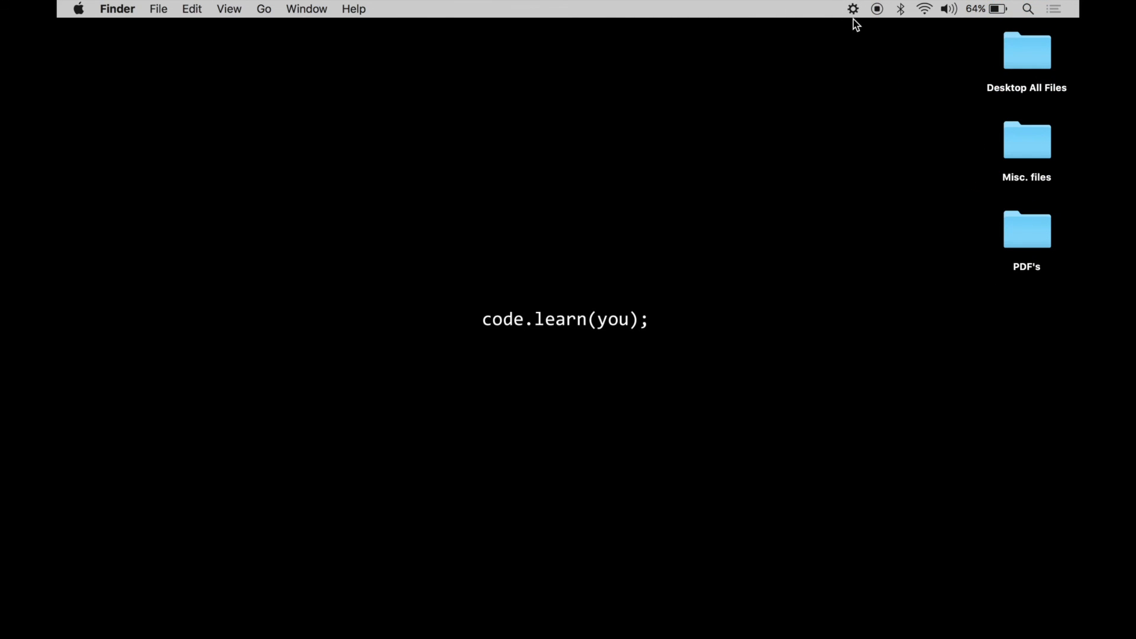
{"action": "left_click", "coordinate": [1019, 229]}
{"action": "double_click", "coordinate": [1019, 228]}
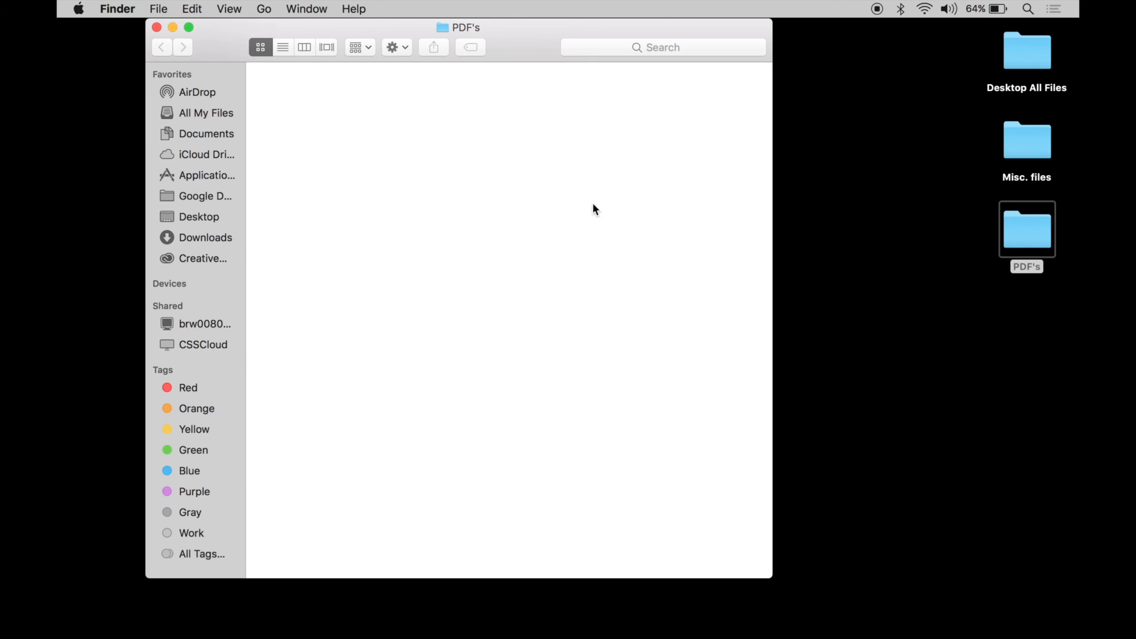
{"action": "left_click", "coordinate": [204, 137]}
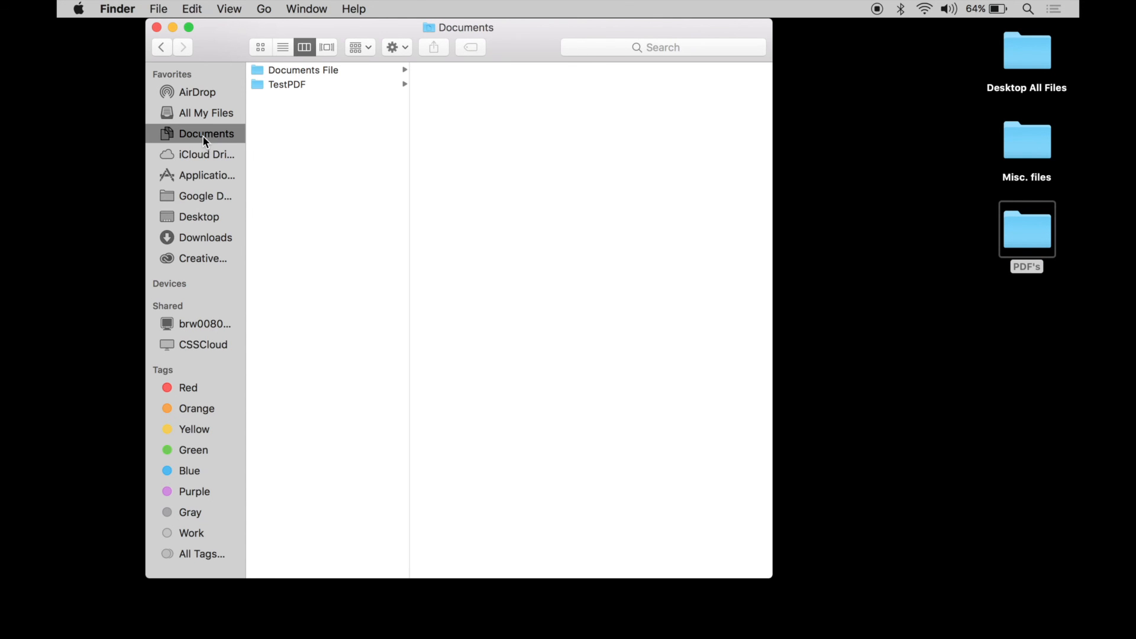
{"action": "left_click", "coordinate": [286, 83]}
{"action": "left_click_drag", "start_coordinate": [477, 233], "coordinate": [480, 74]}
{"action": "left_click", "coordinate": [500, 236]}
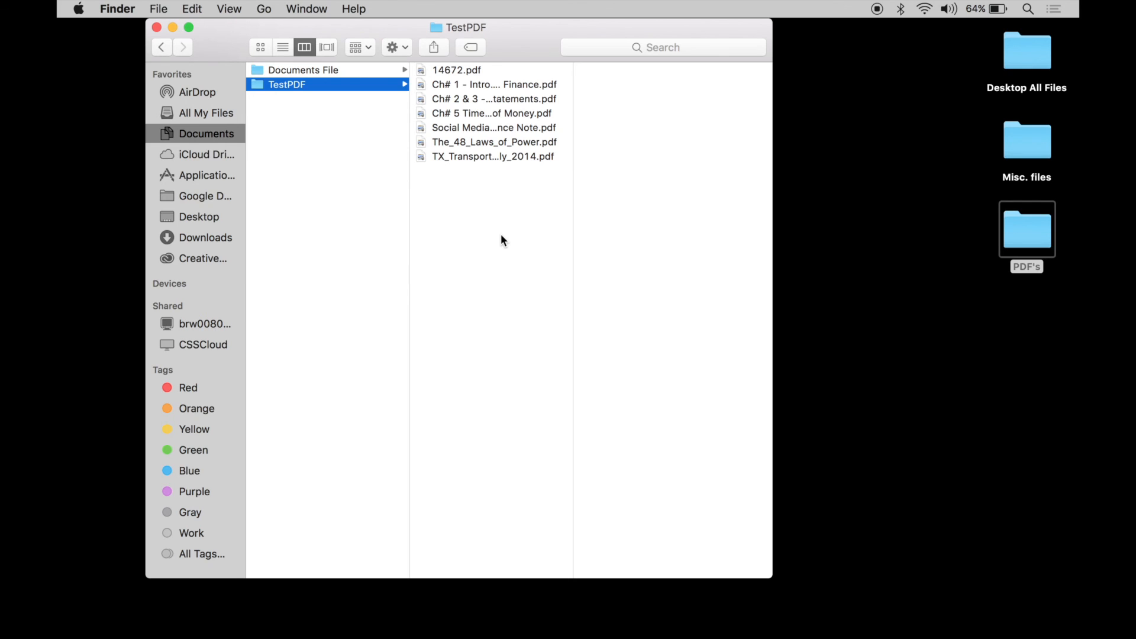
{"action": "left_click", "coordinate": [156, 27]}
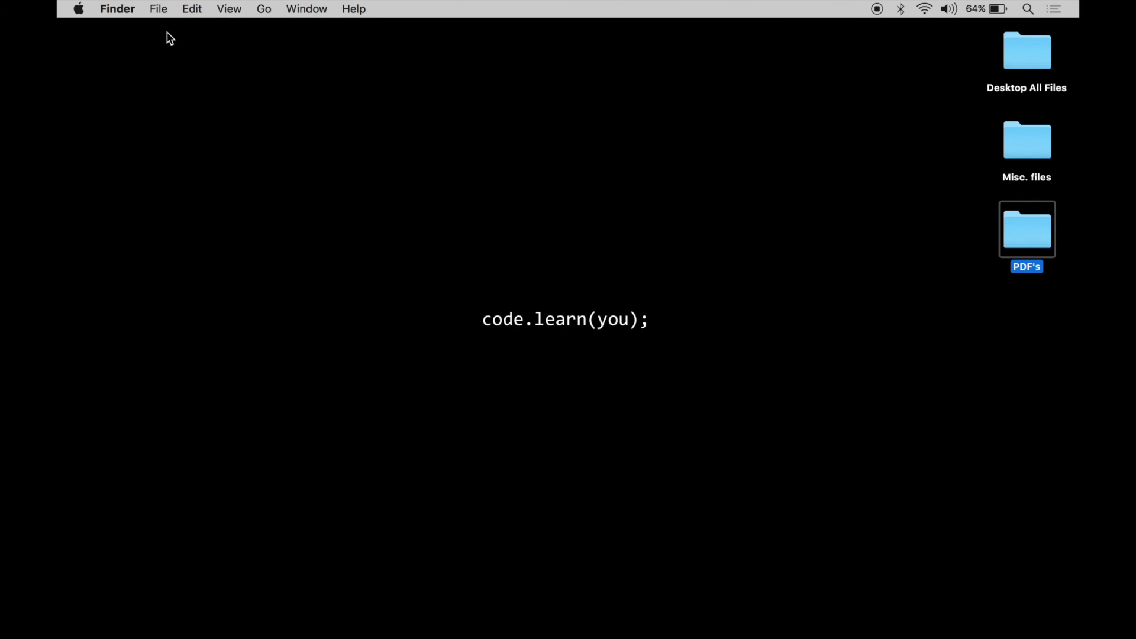
{"action": "mouse_move", "coordinate": [749, 637]}
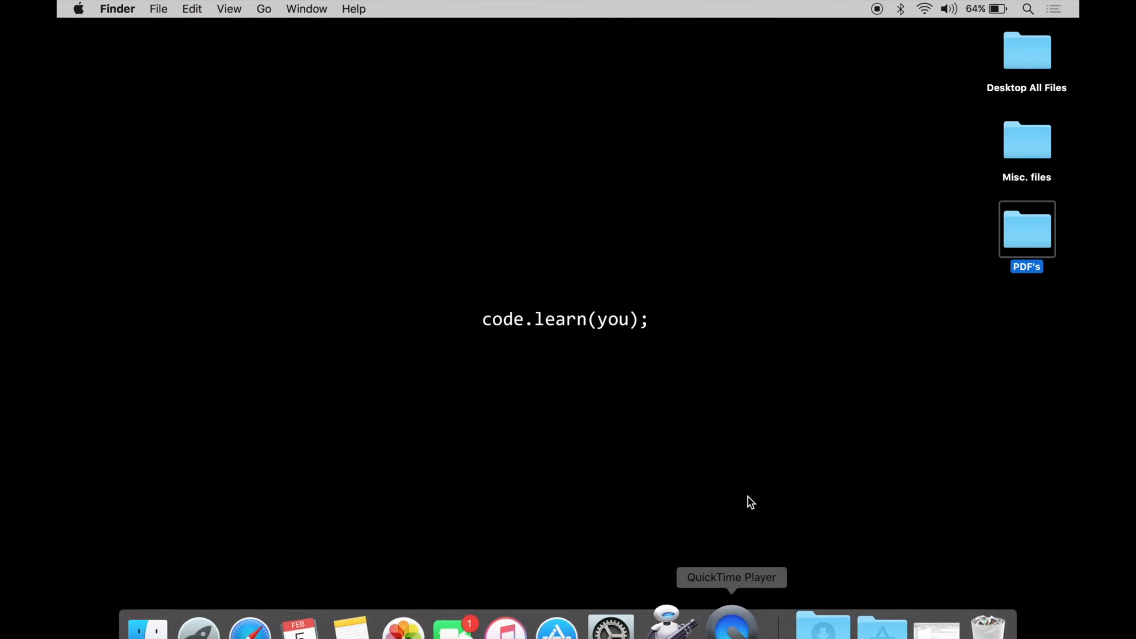